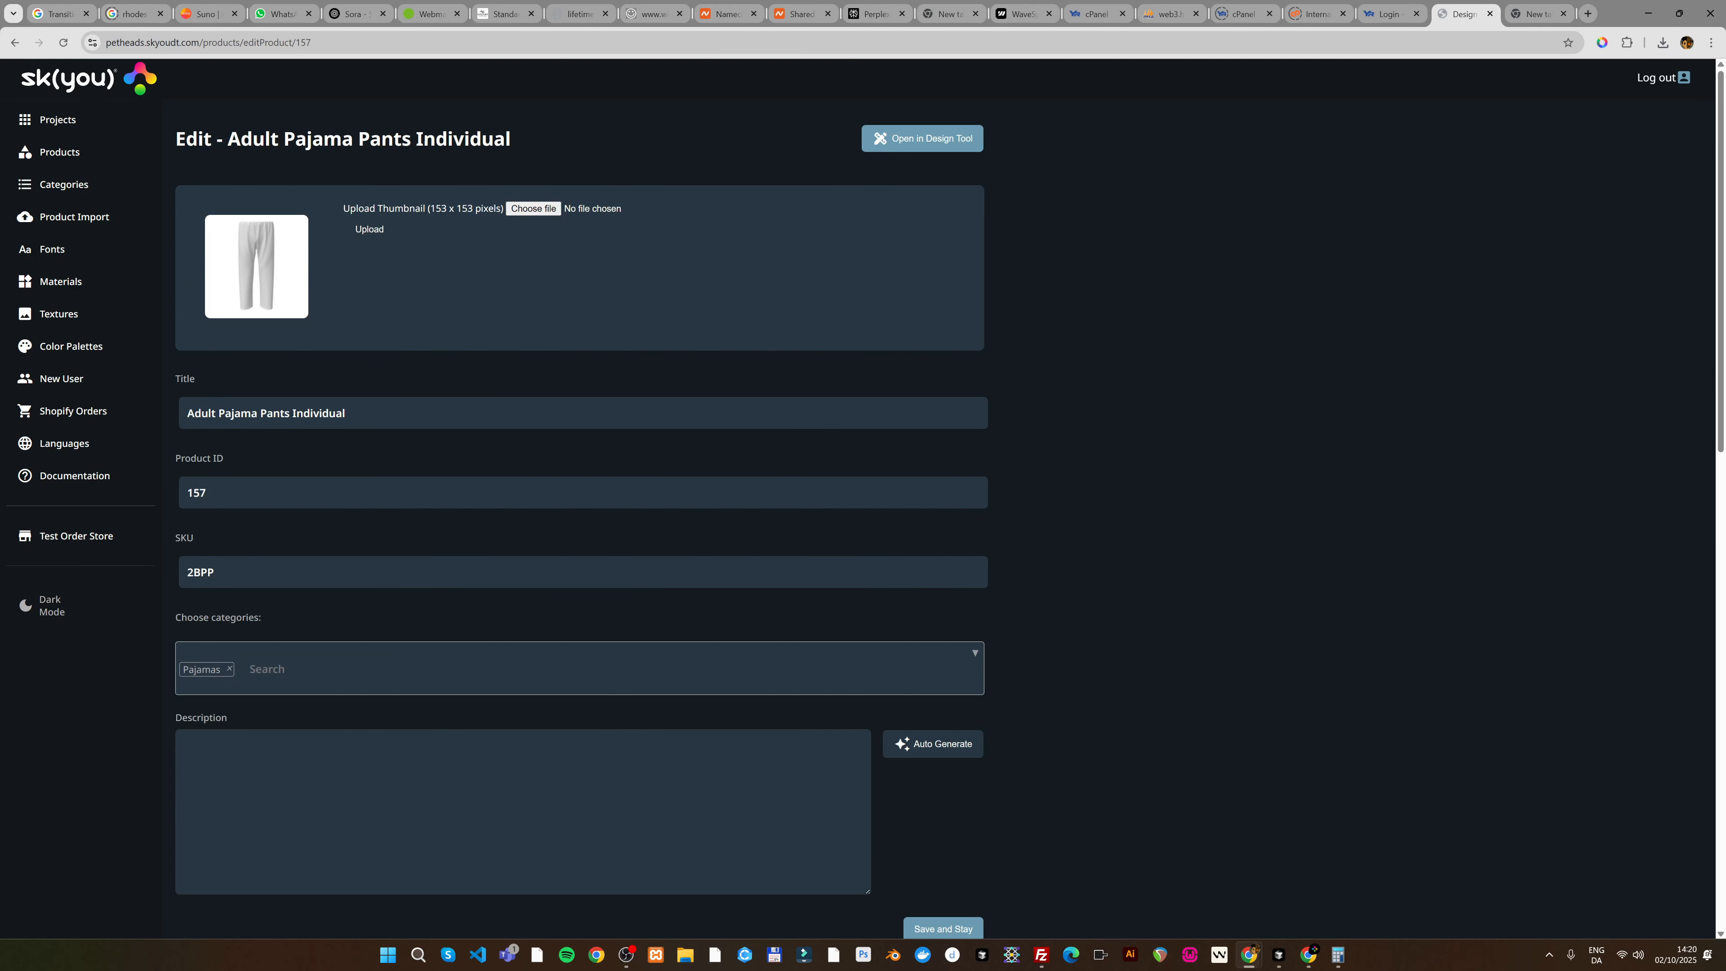
Step: Open the Adult Pajama Pants Individual product in the design tool
scroll(577, 517, "down", 15)
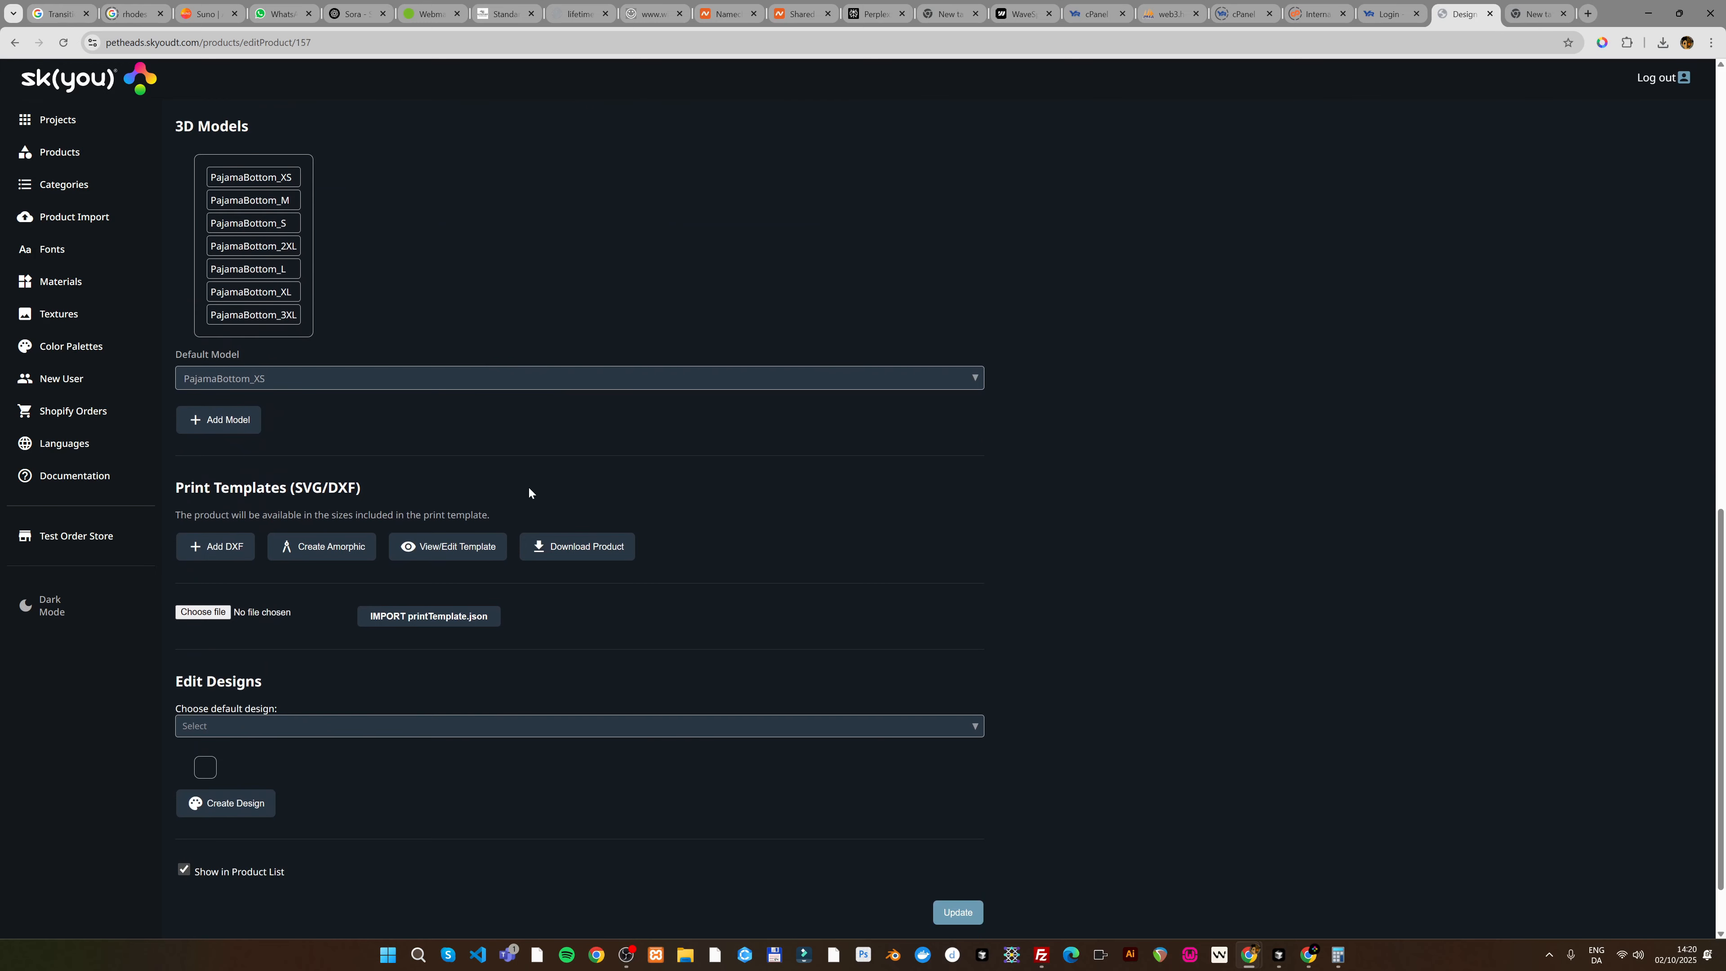
scroll(528, 486, "up", 15)
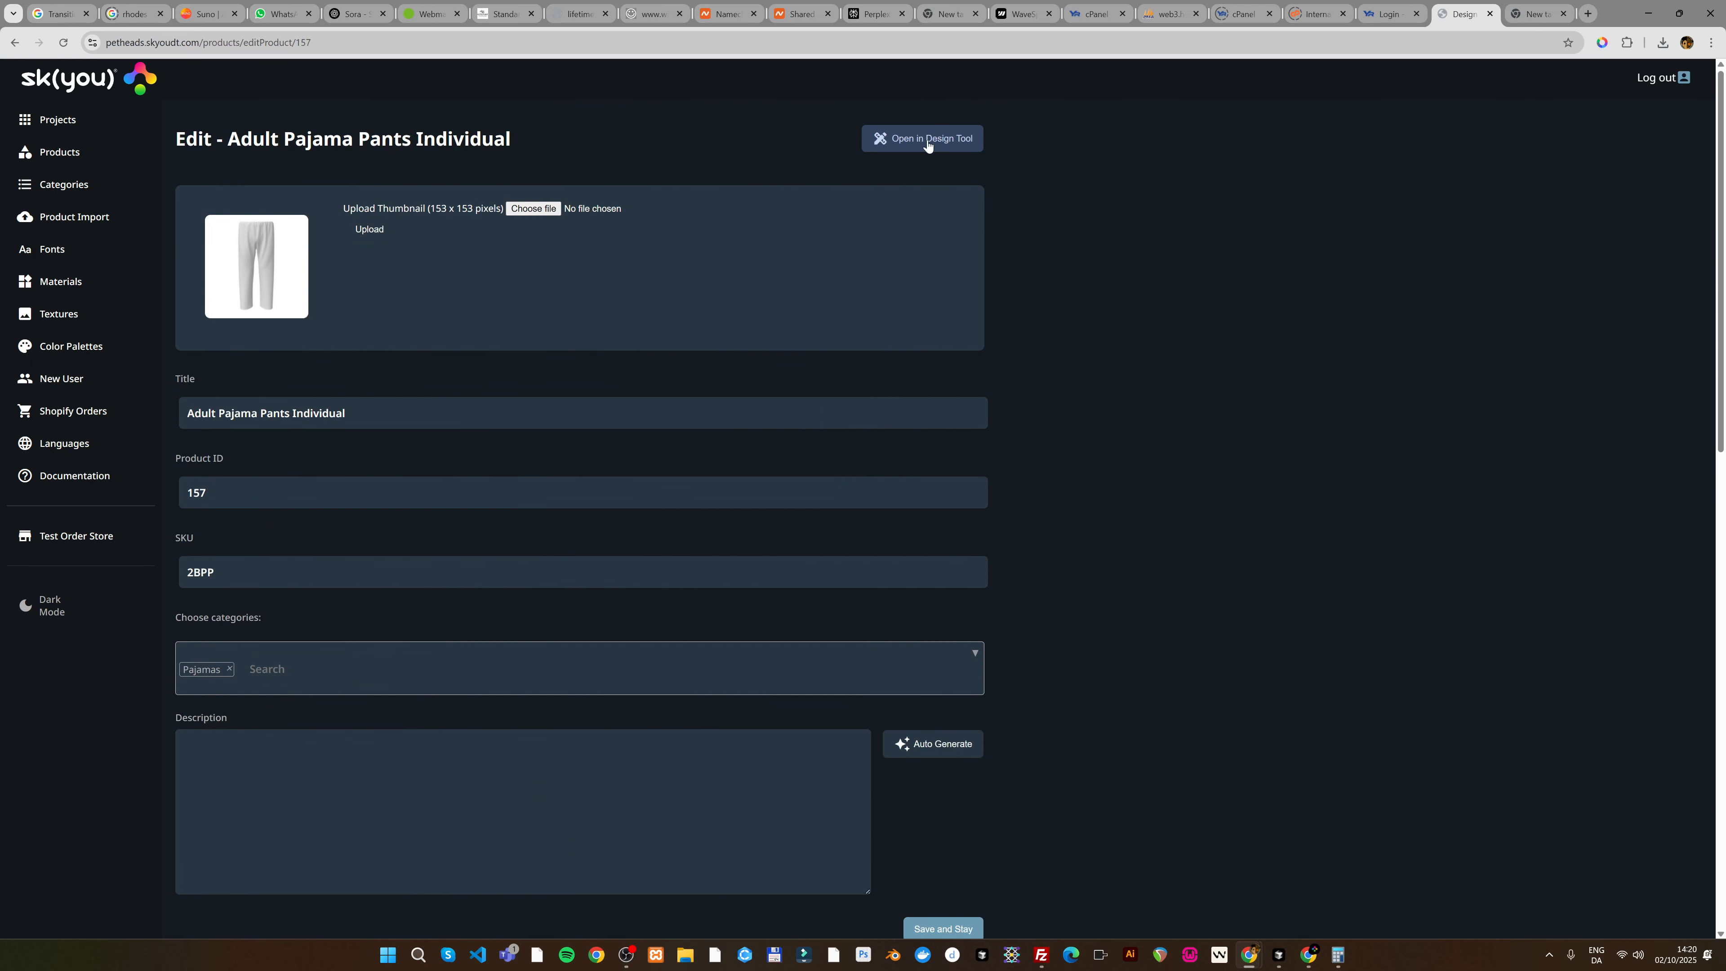
left_click(928, 140)
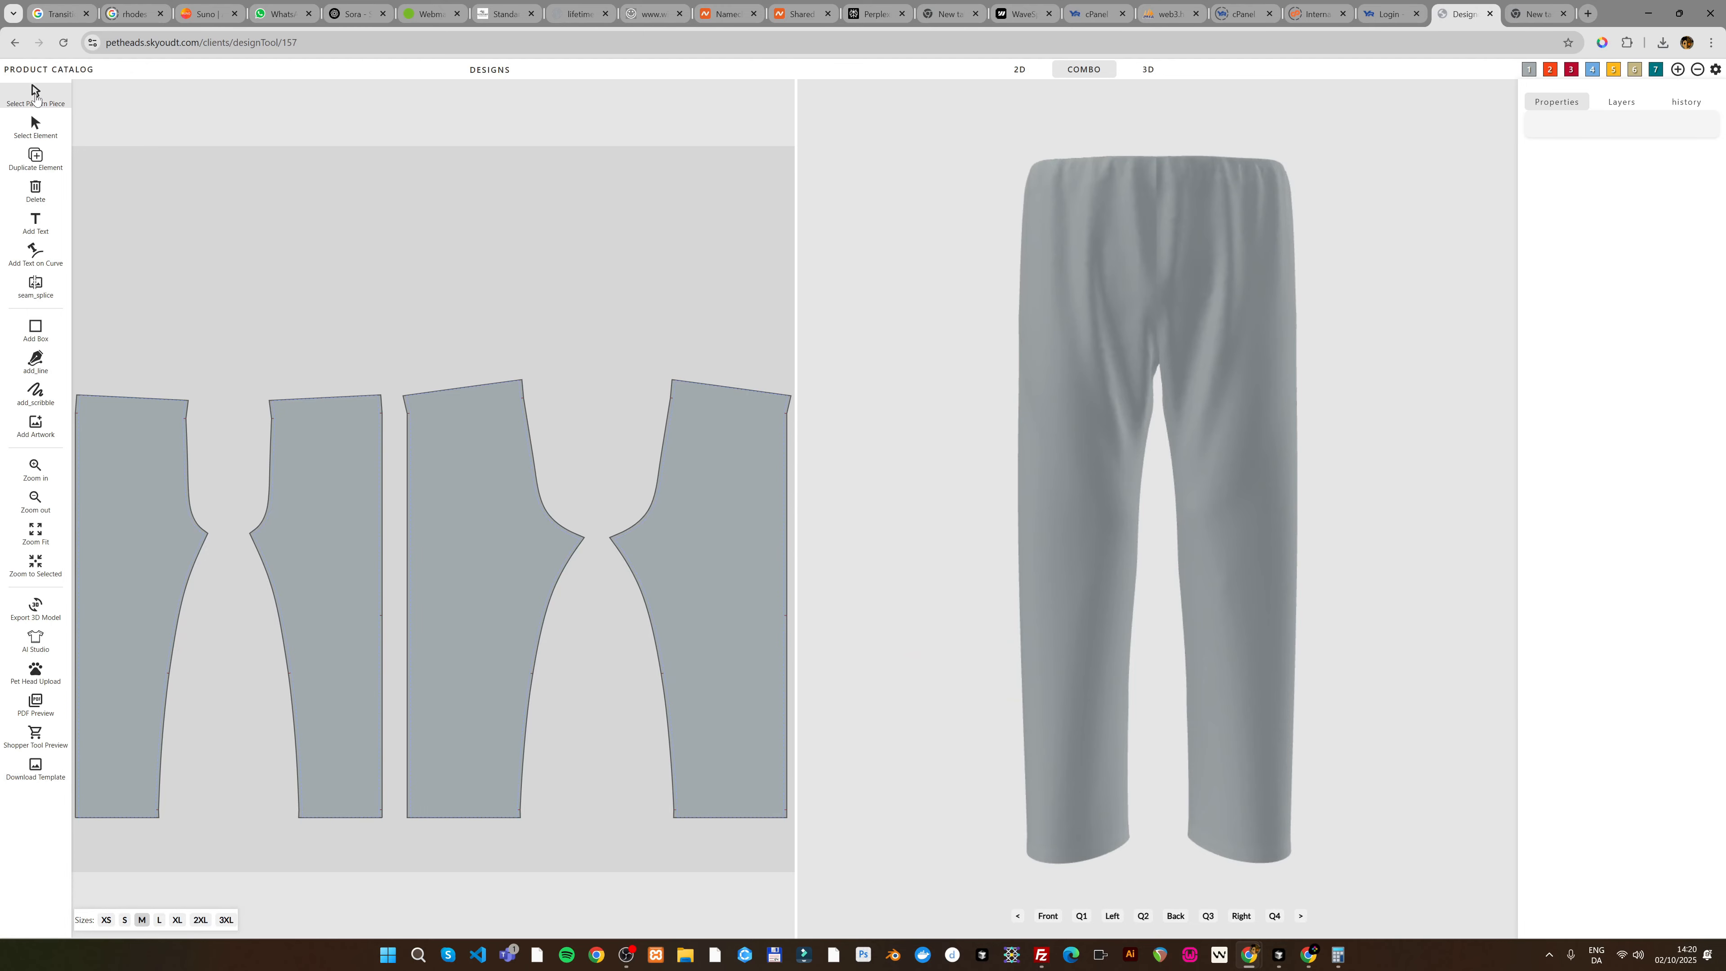
Step: Fill the leftmost pants pattern piece with the magenta "Cat Mom" pattern from the backgrounds folder
left_click(159, 474)
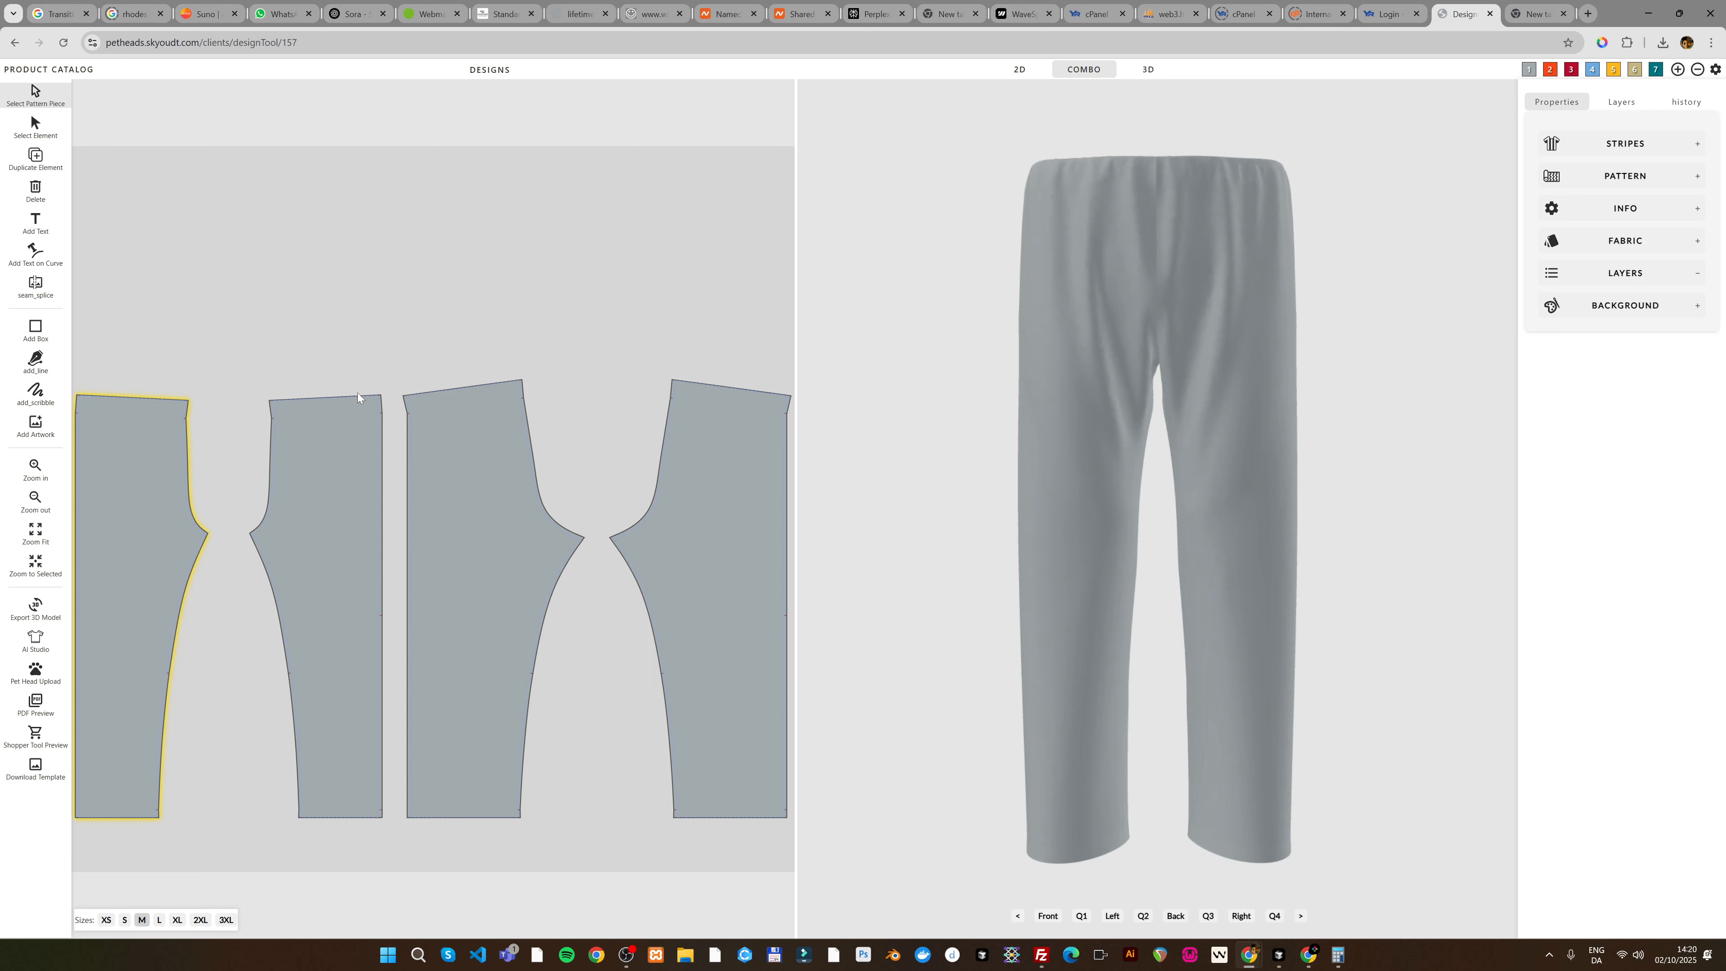
left_click(1593, 178)
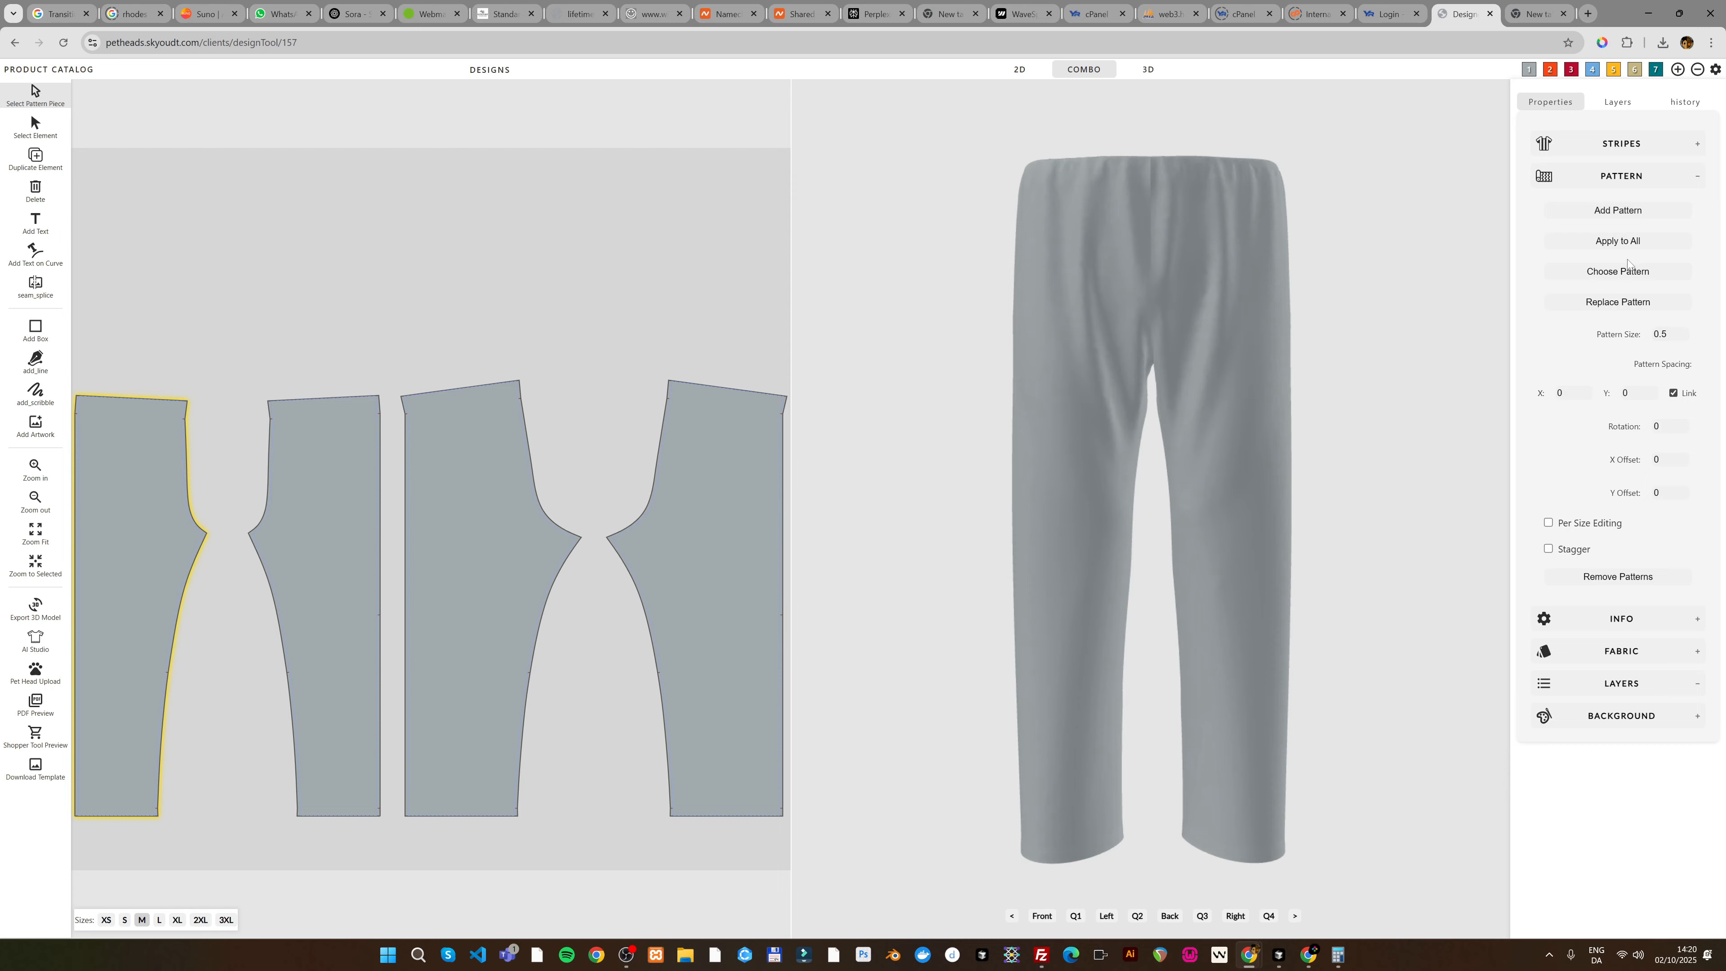
left_click(1617, 271)
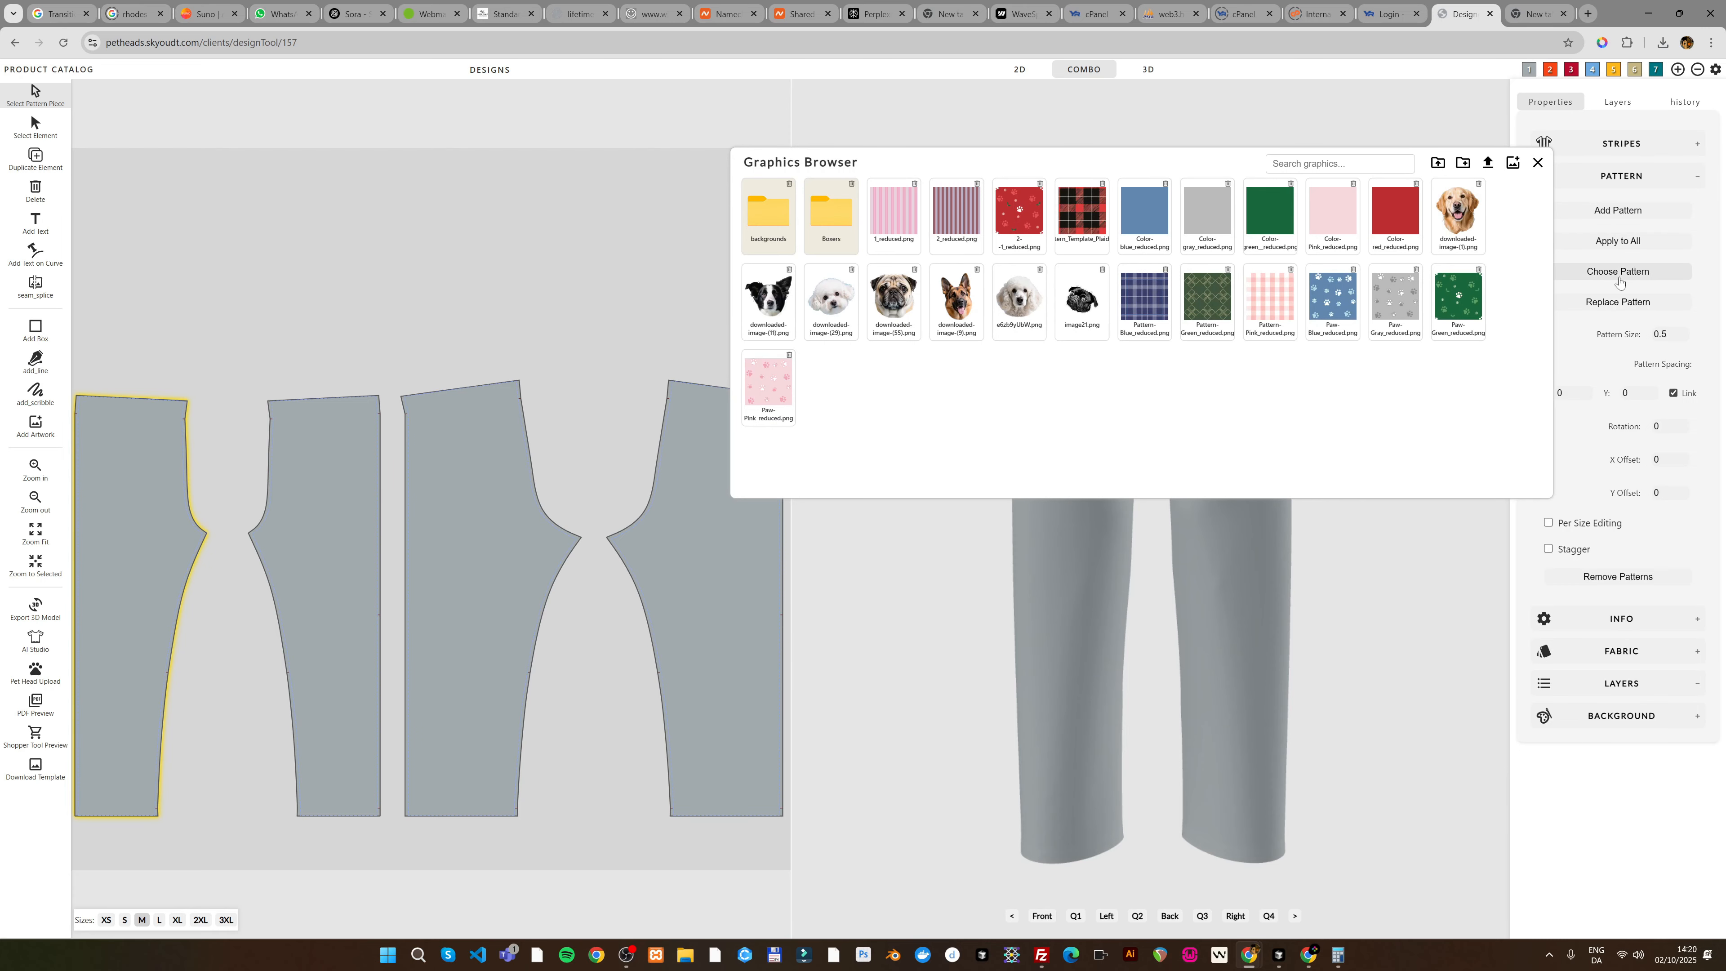
left_click(772, 226)
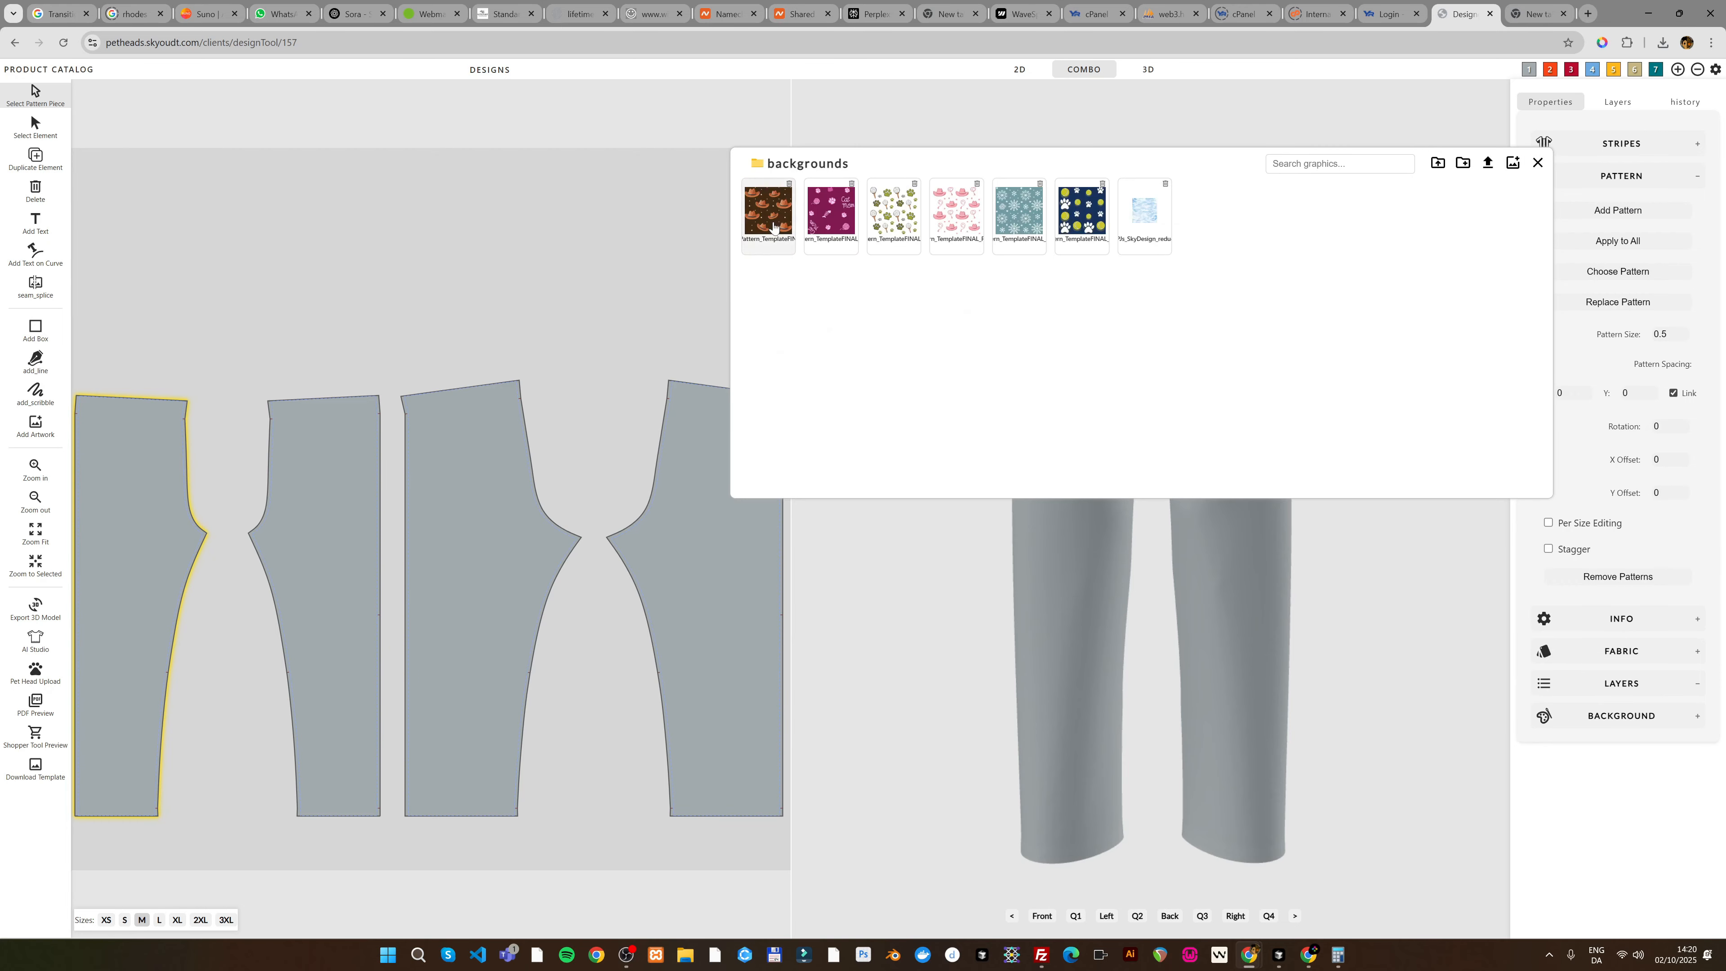
left_click(830, 222)
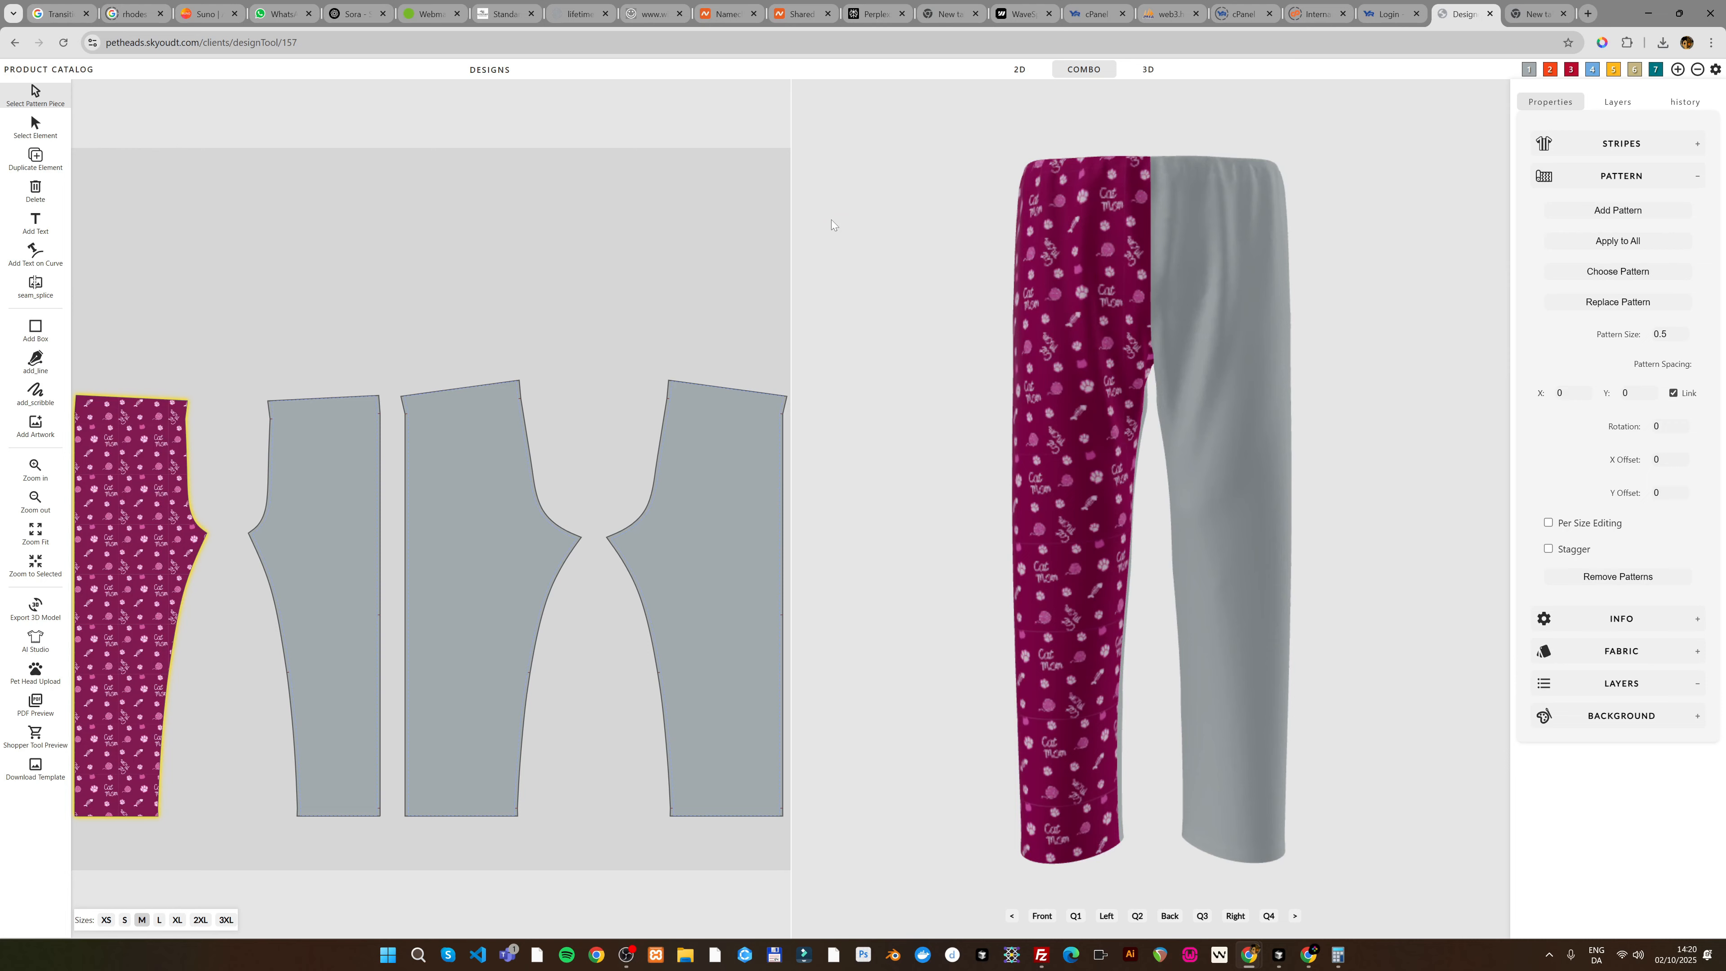
Step: Stagger the "Cat Mom" pattern on the selected piece and inspect it on the 3D pants
left_click_drag(911, 127, 1127, 124)
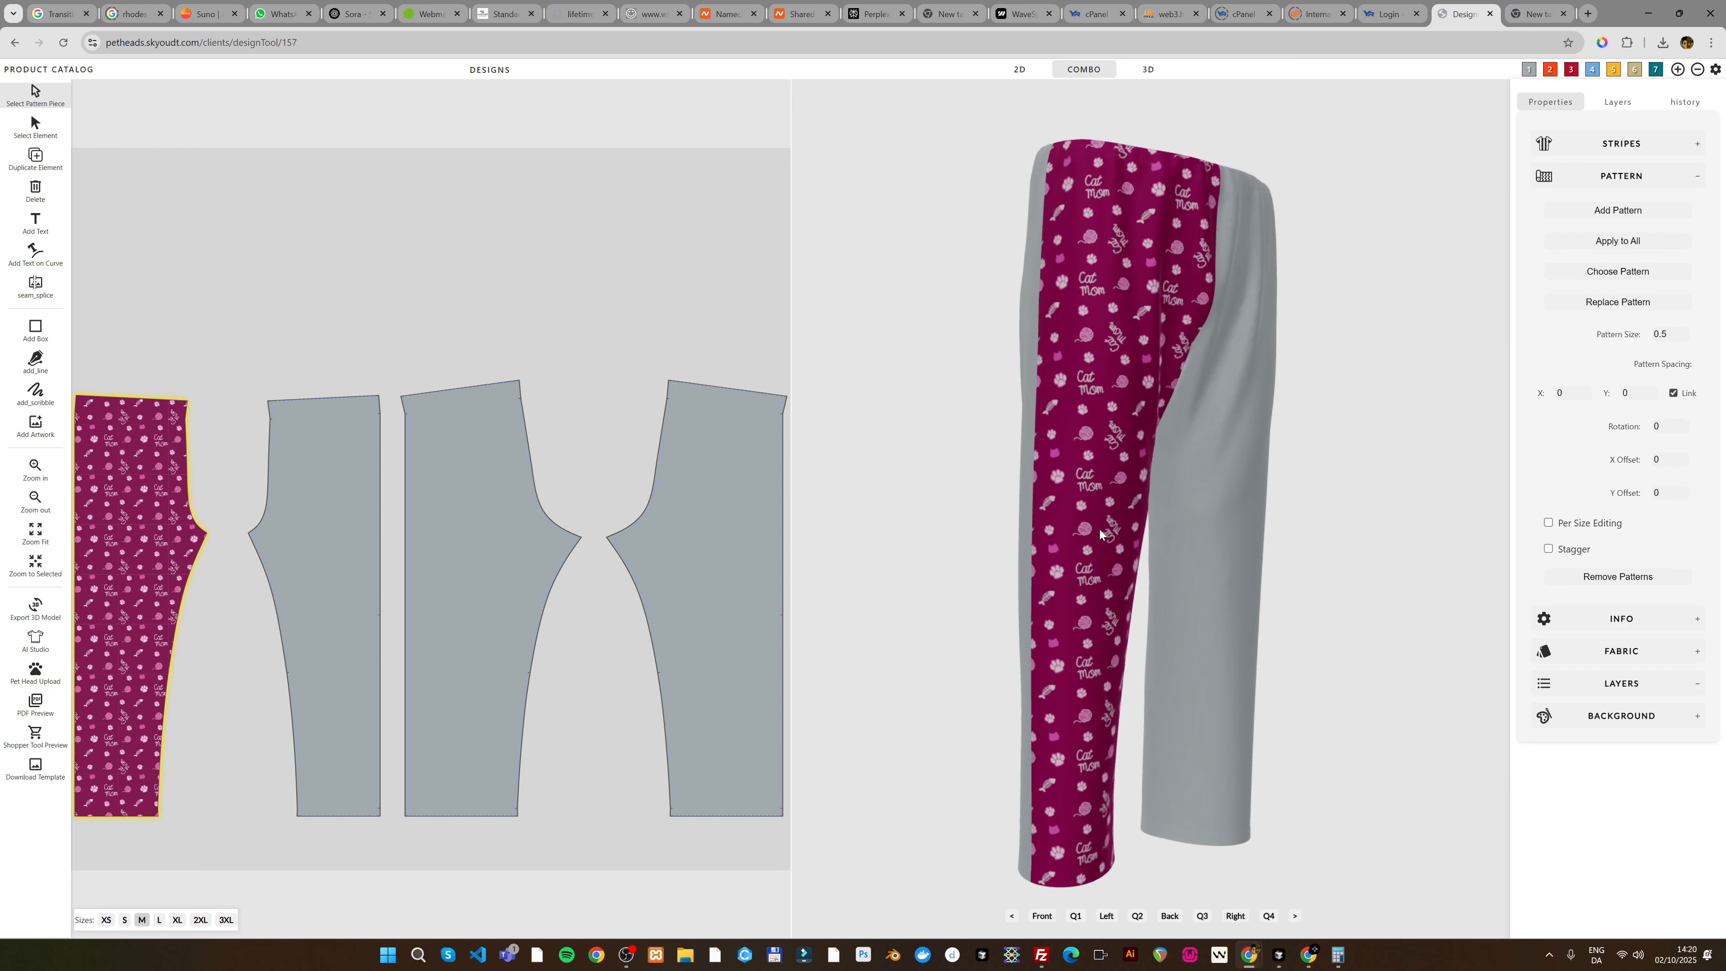
left_click_drag(1272, 112, 1044, 167)
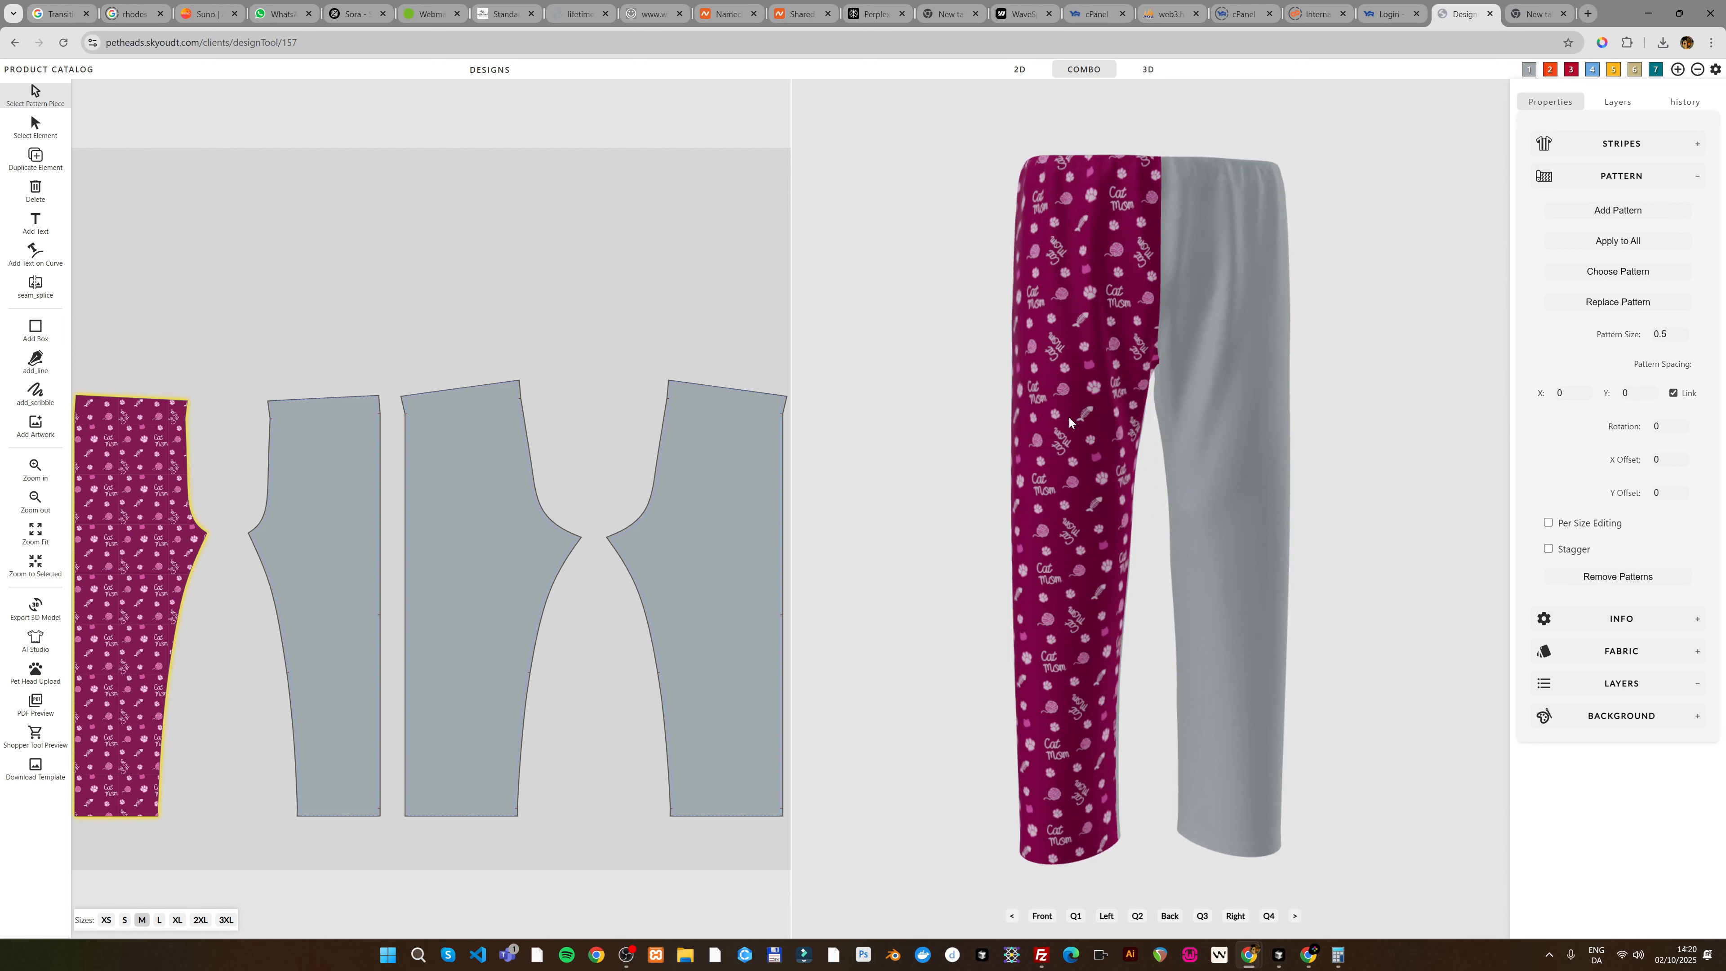
left_click_drag(1119, 117, 1219, 131)
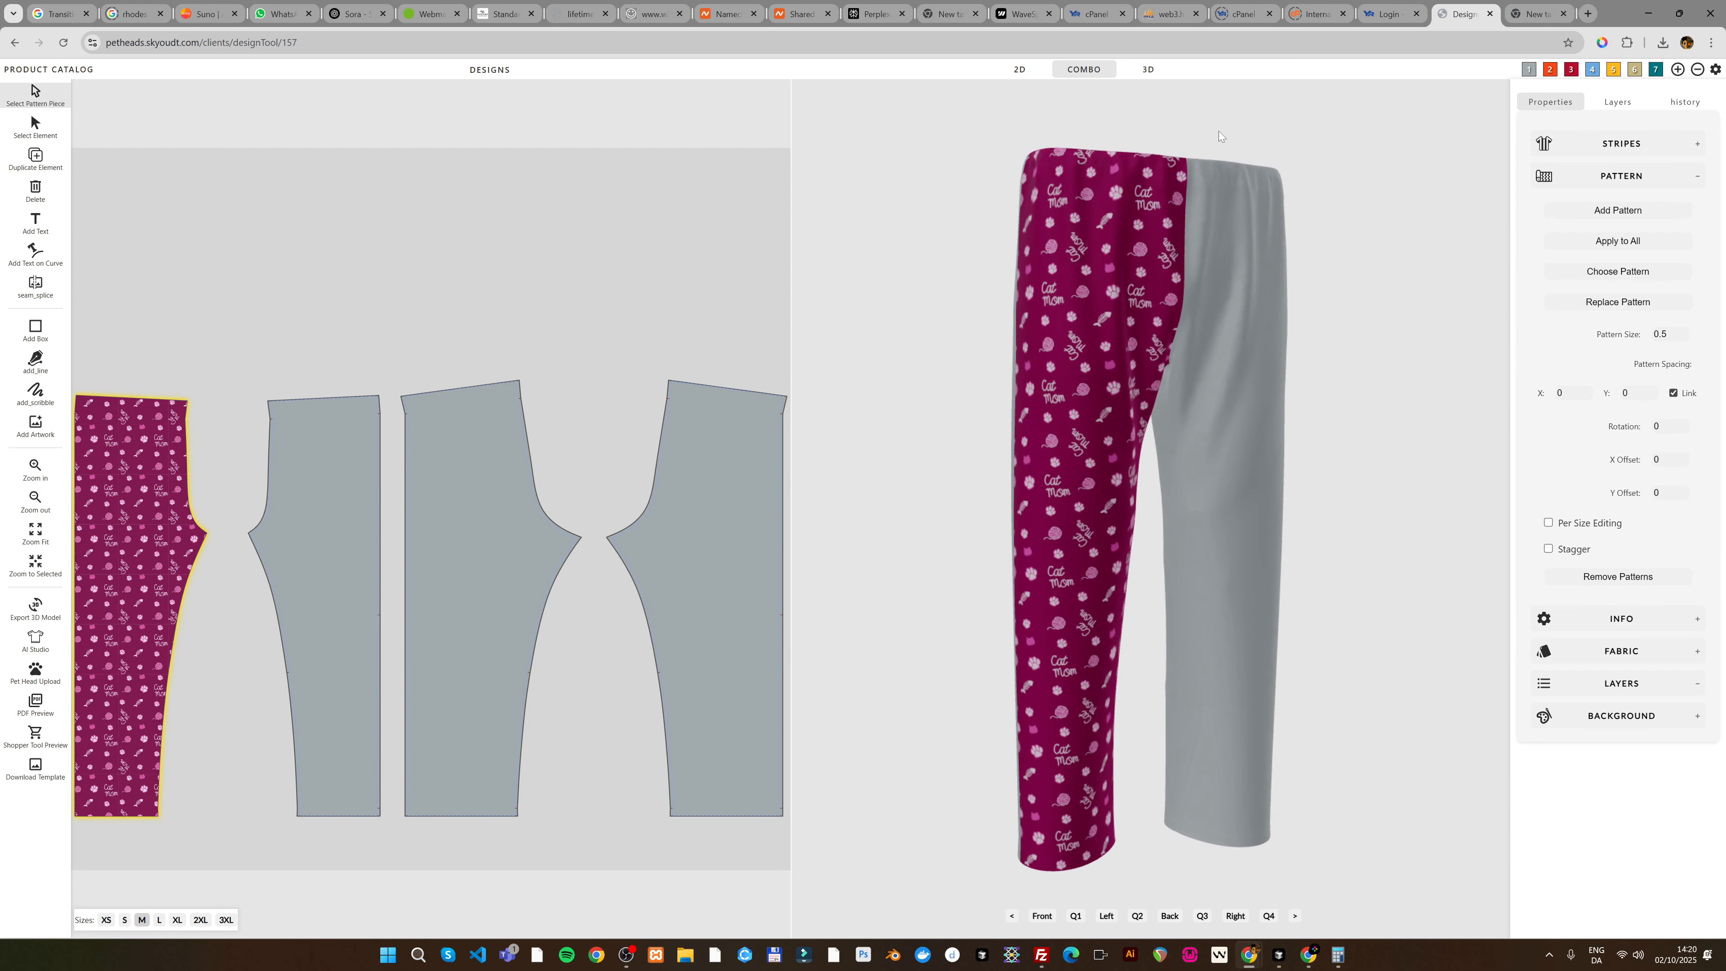
left_click(1549, 550)
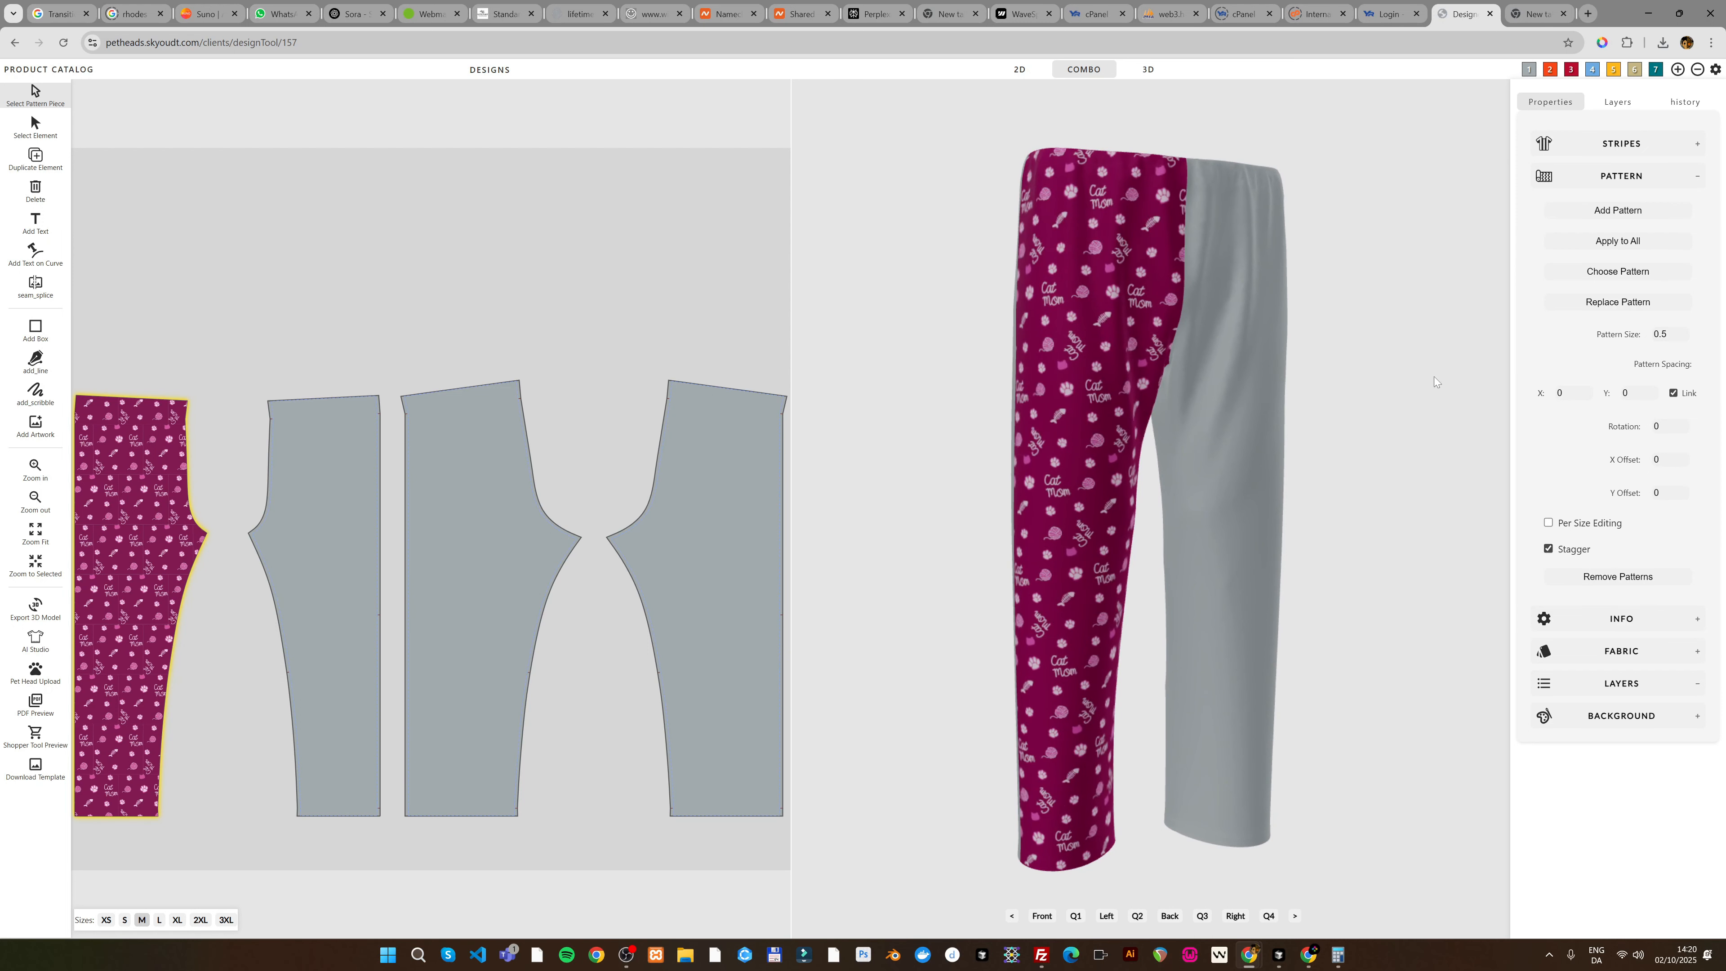
left_click_drag(1171, 151, 1094, 134)
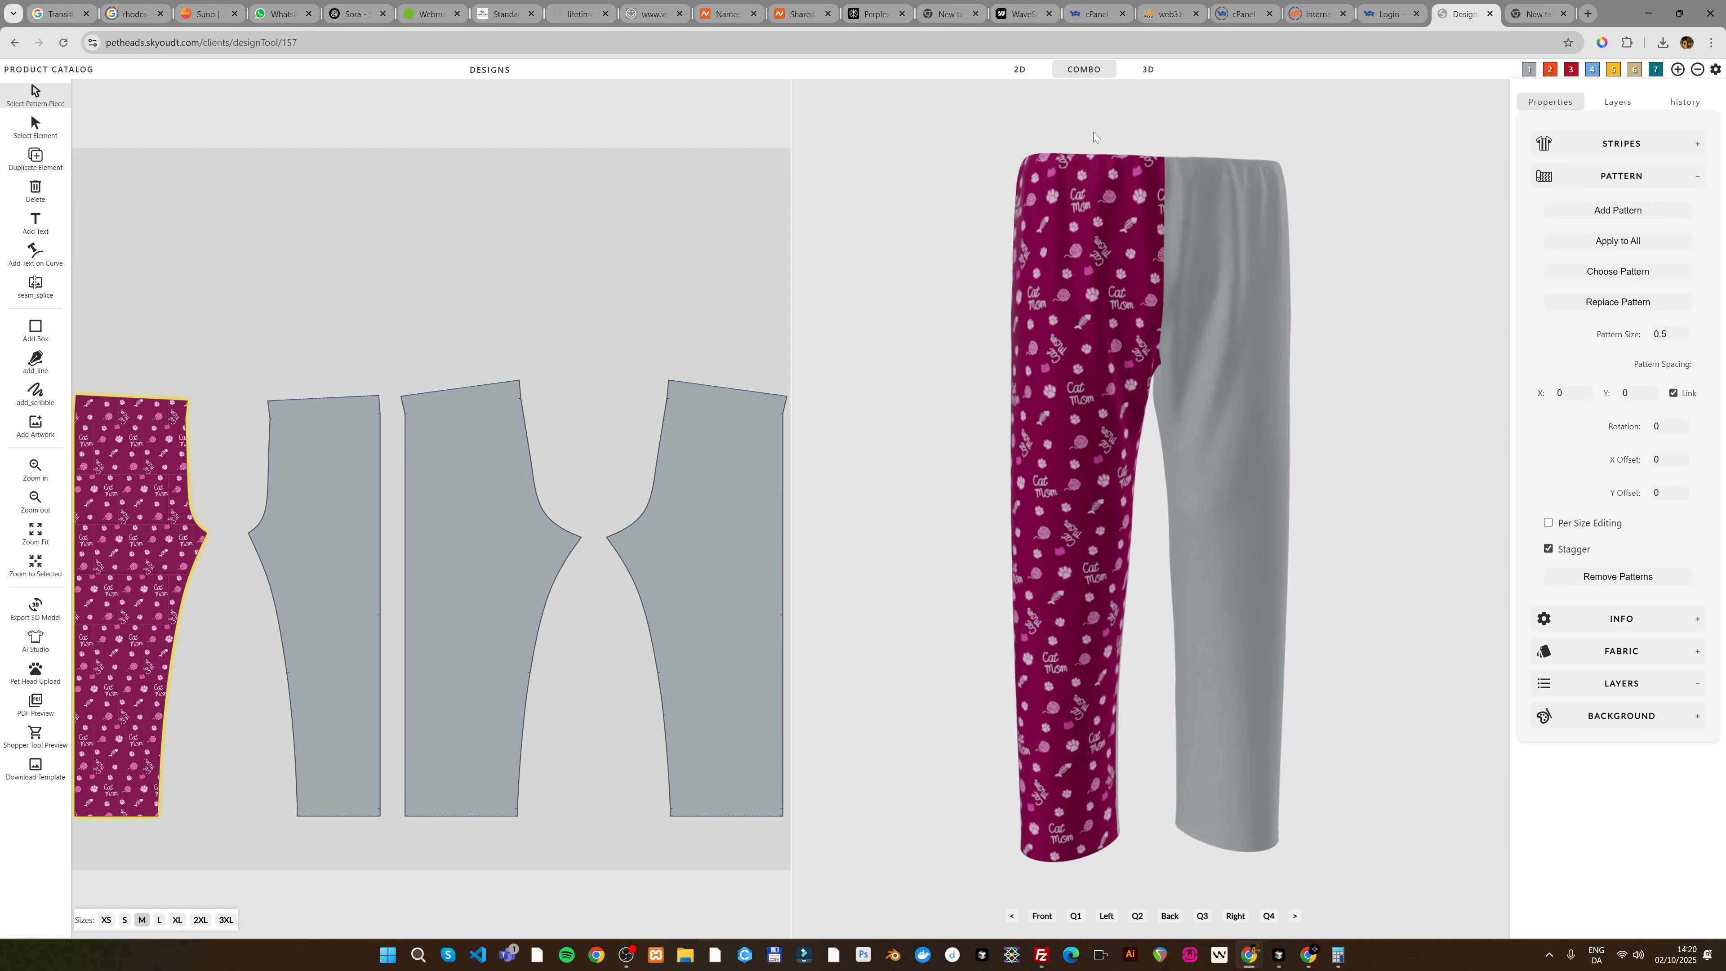
left_click_drag(1048, 120, 1024, 218)
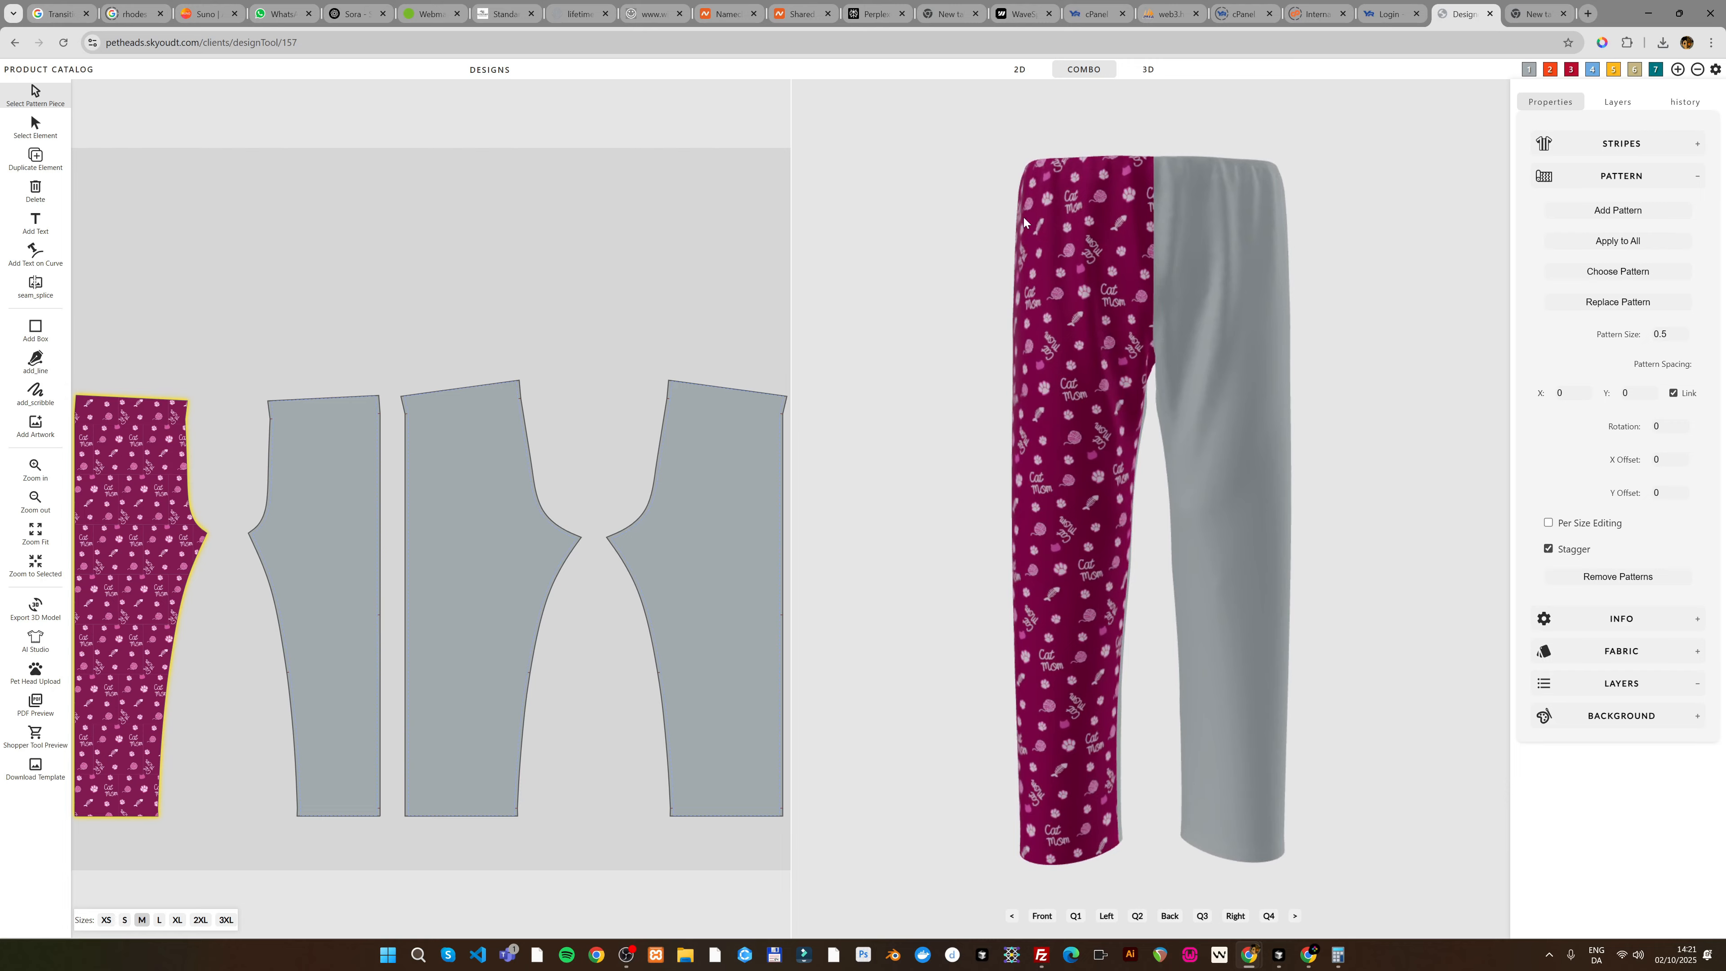
left_click_drag(1096, 131, 1148, 110)
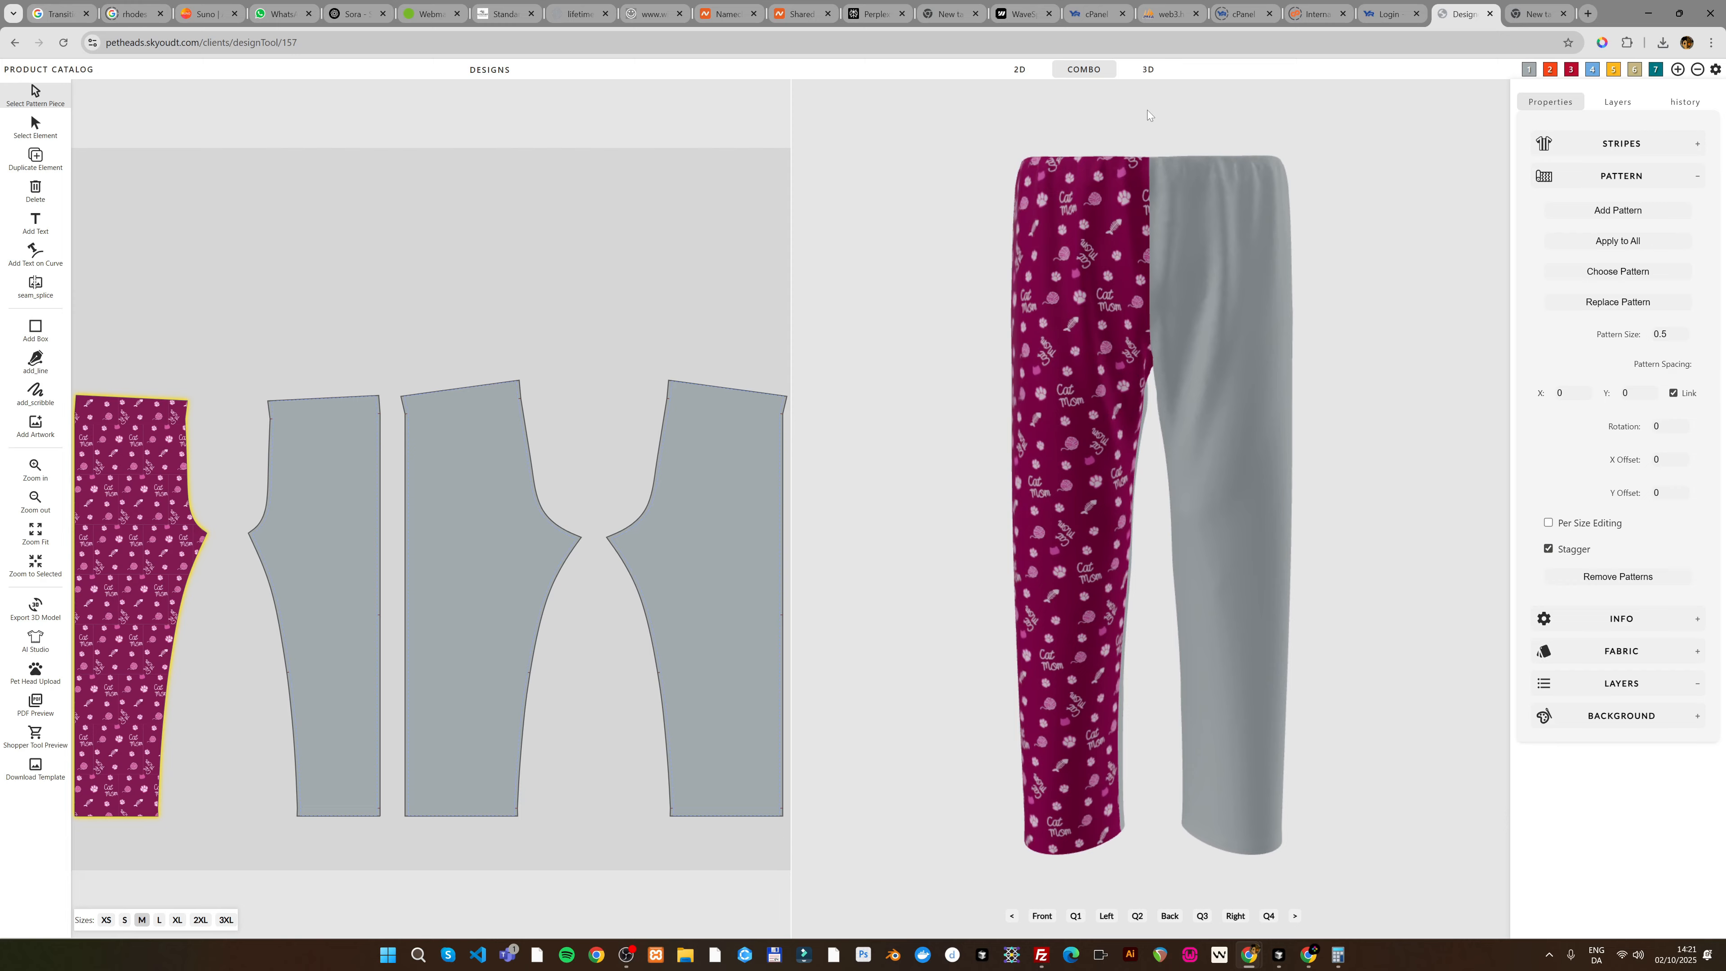
left_click_drag(1147, 110, 1154, 109)
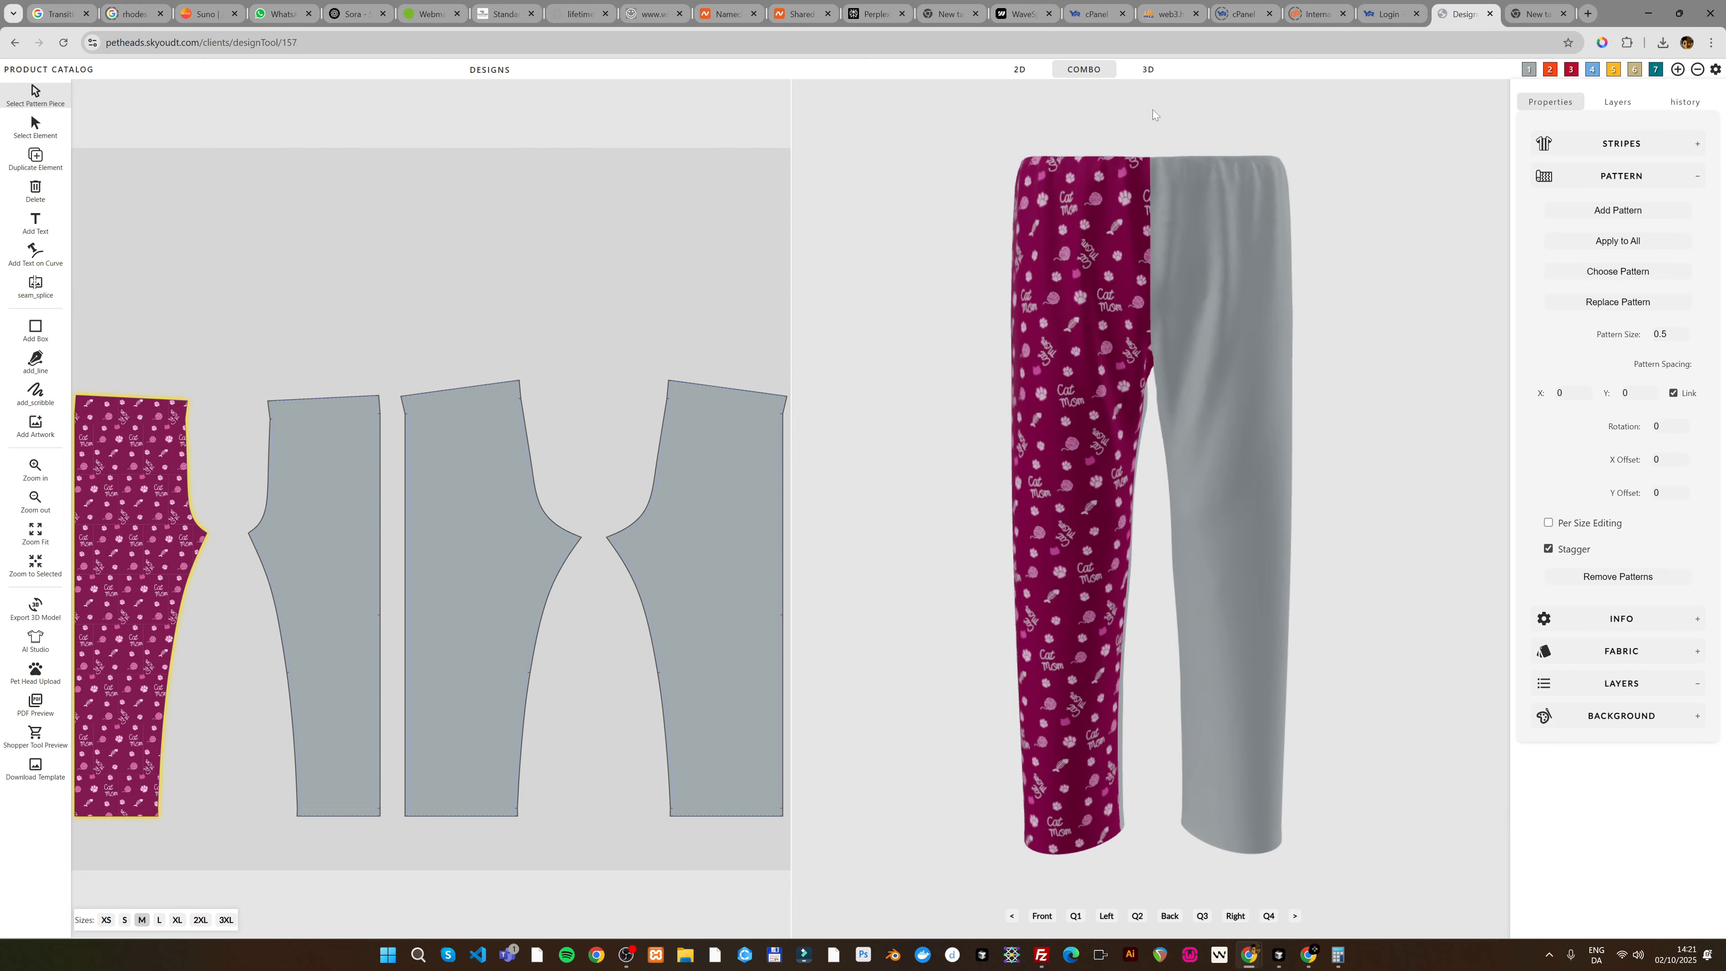
left_click_drag(1033, 121, 1084, 125)
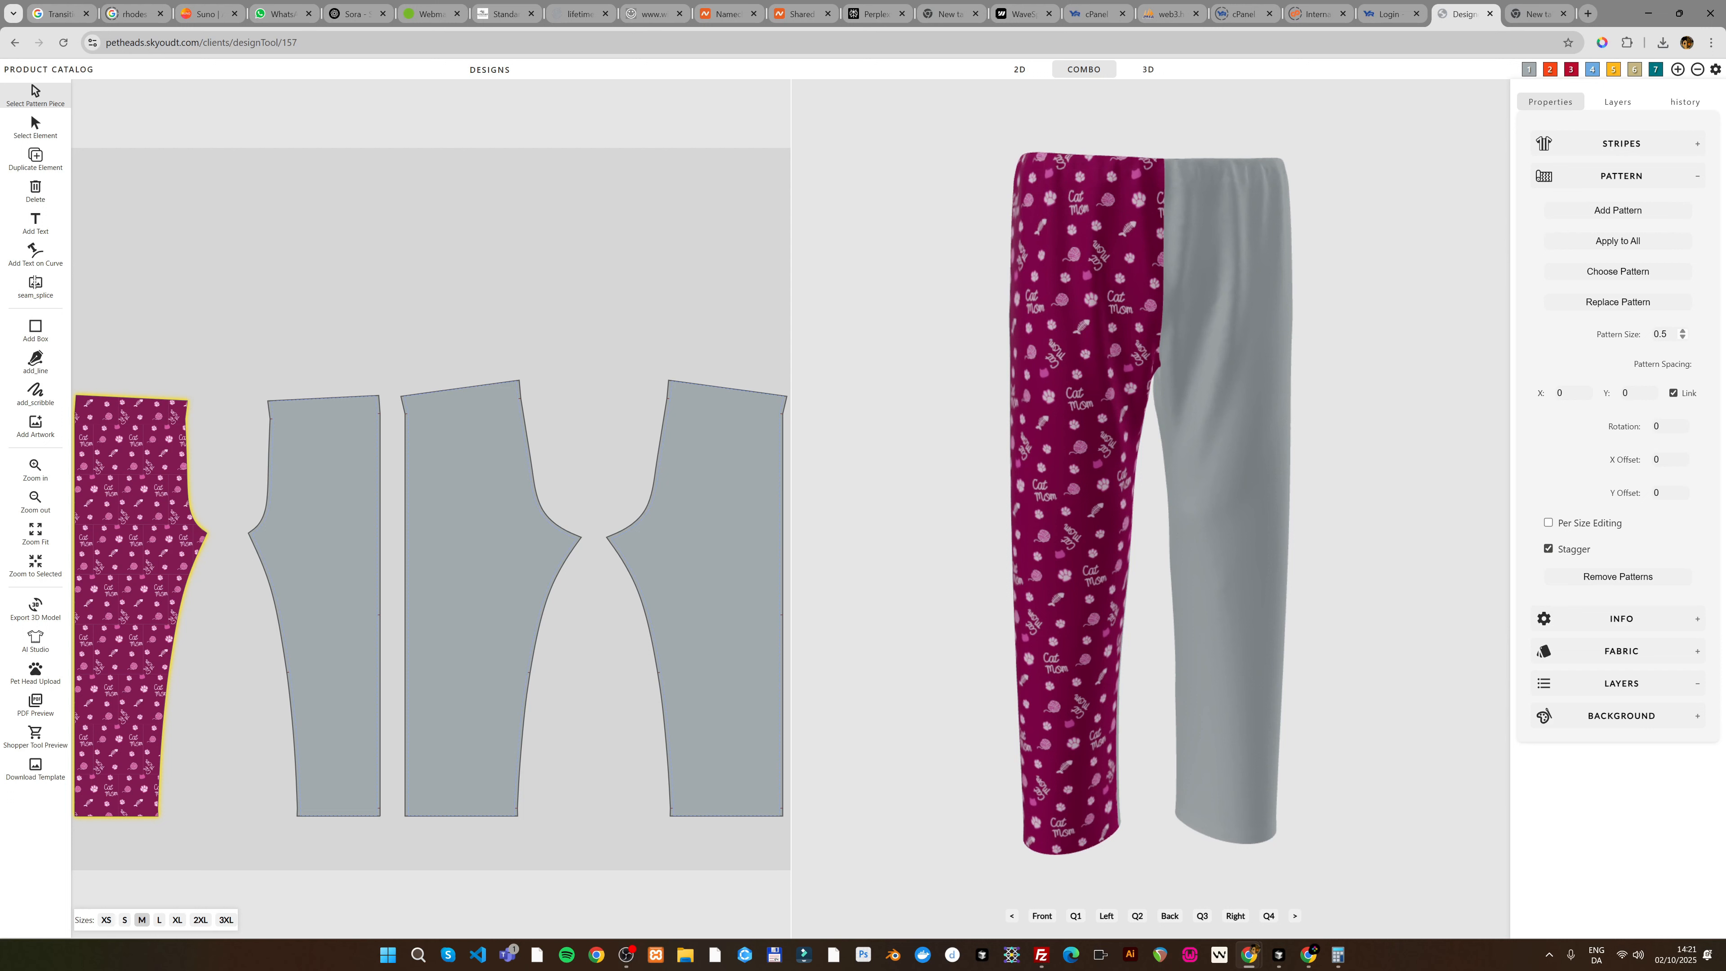
Step: Set the "Cat Mom" pattern size to 0.45 and apply the pattern to all pieces of the pants
left_click(1670, 339)
key("BackSpace")
type("45")
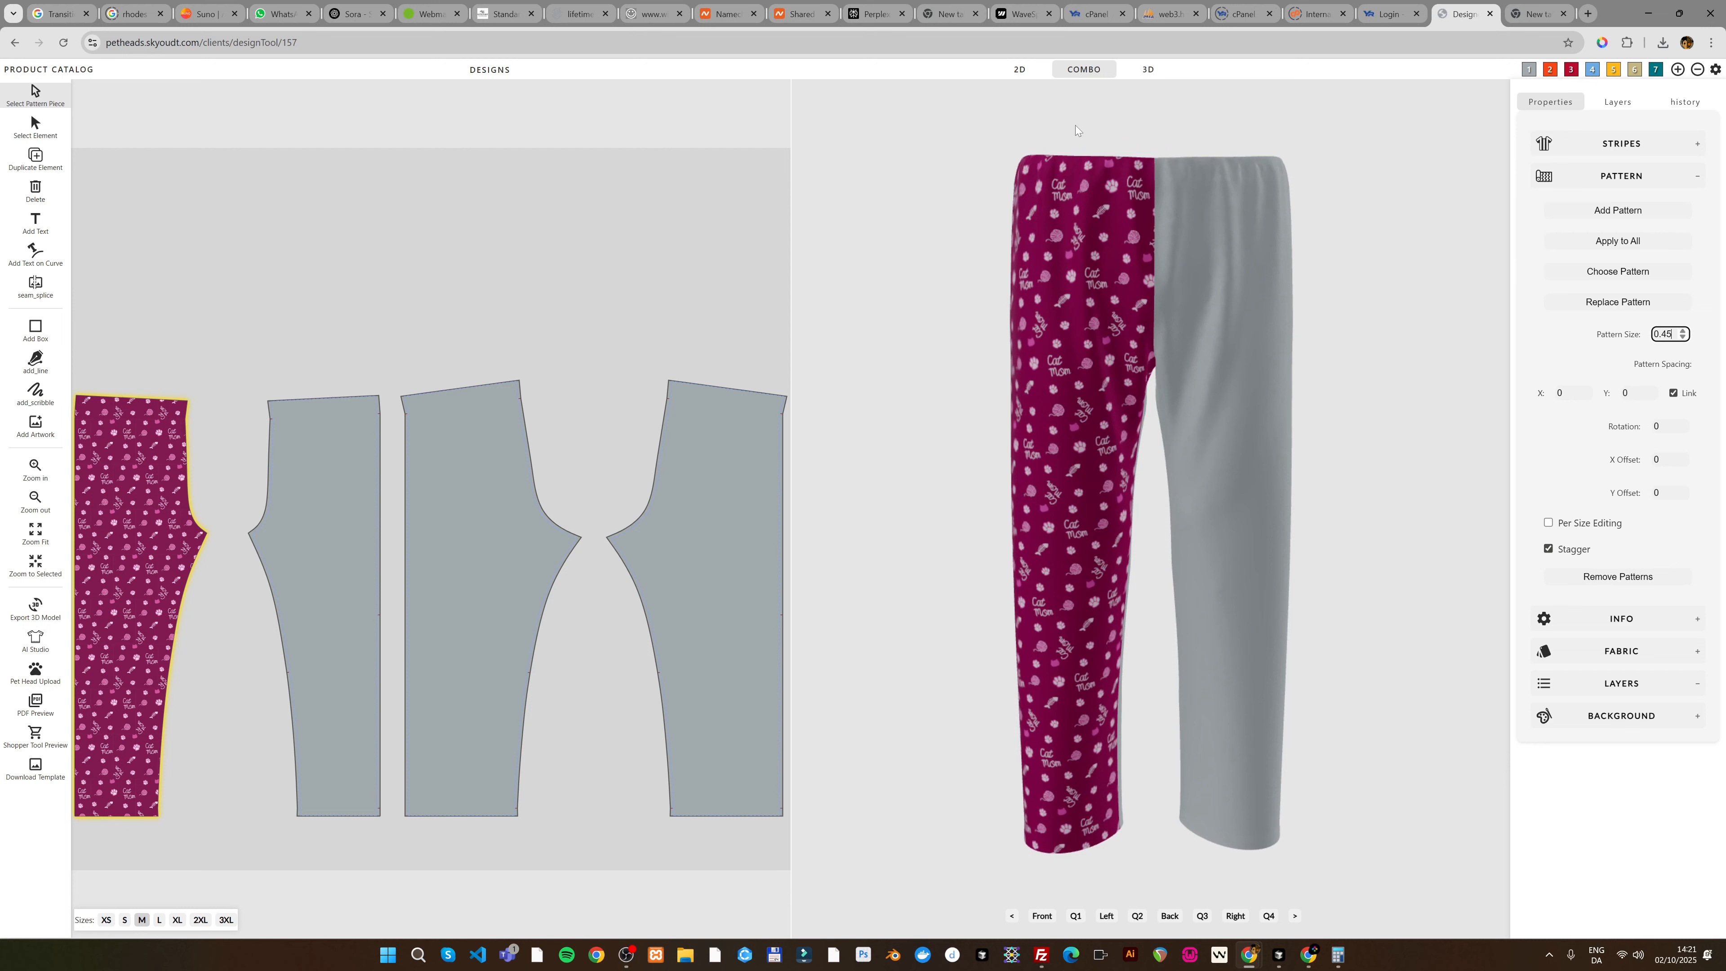
left_click(1624, 246)
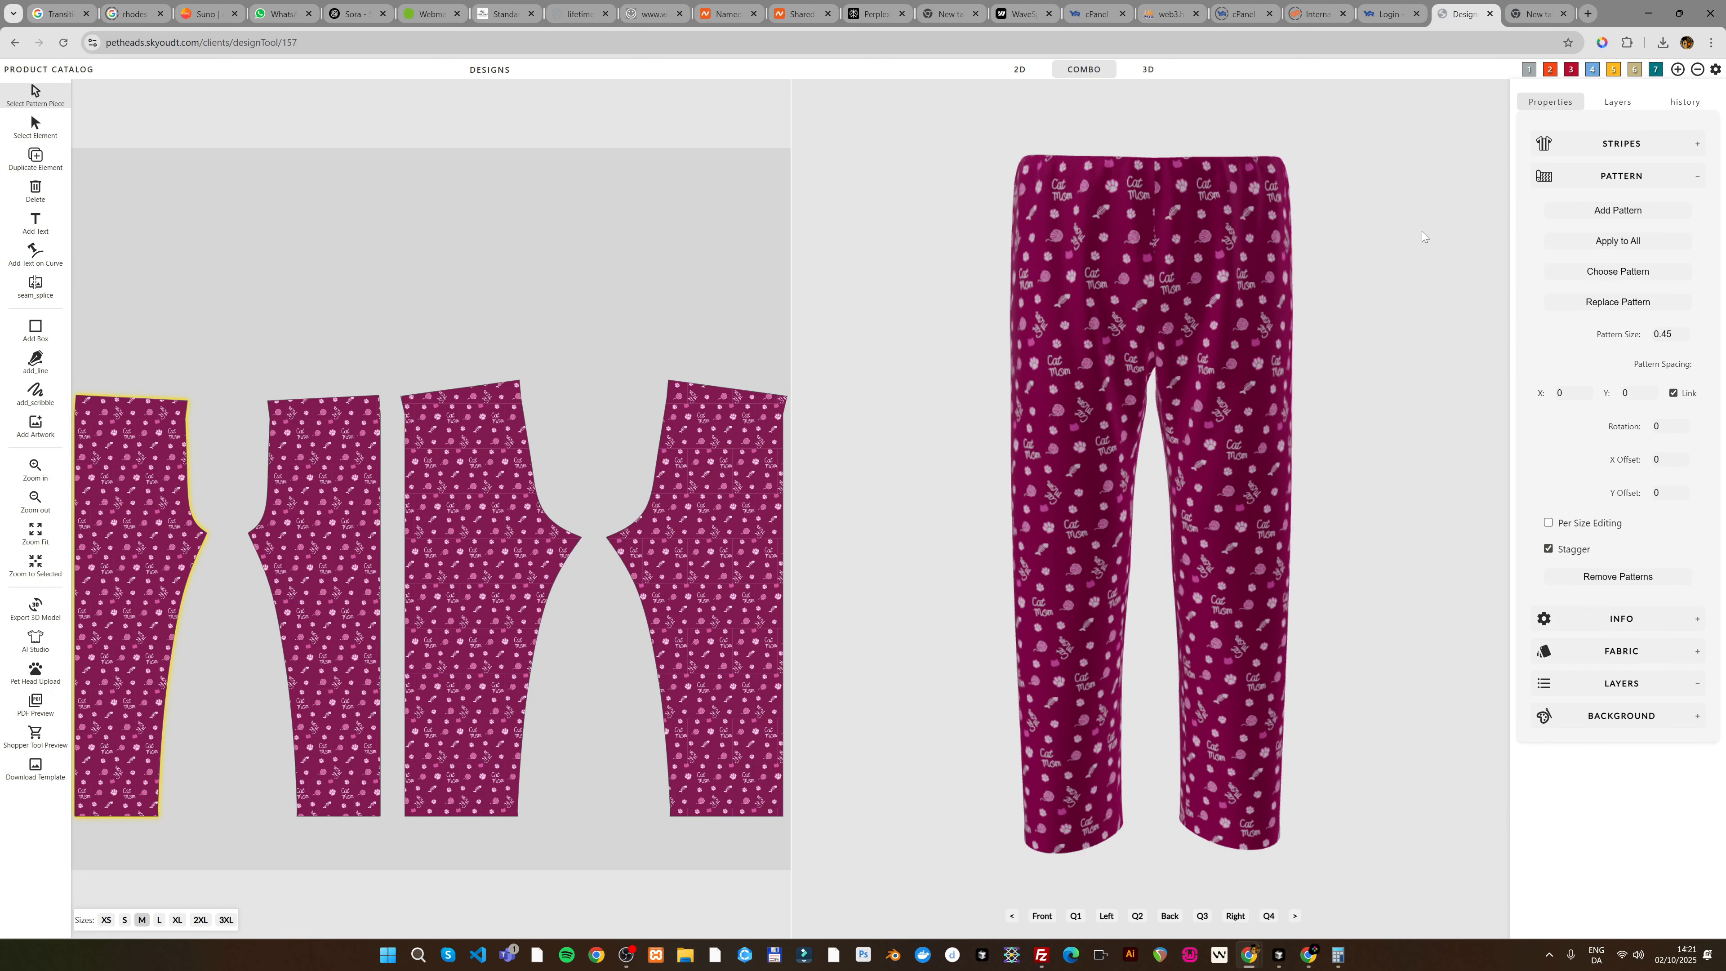
left_click_drag(1285, 105, 1106, 114)
left_click_drag(1352, 134, 884, 136)
left_click_drag(1410, 134, 822, 136)
left_click_drag(1257, 136, 965, 129)
left_click_drag(1114, 134, 1099, 133)
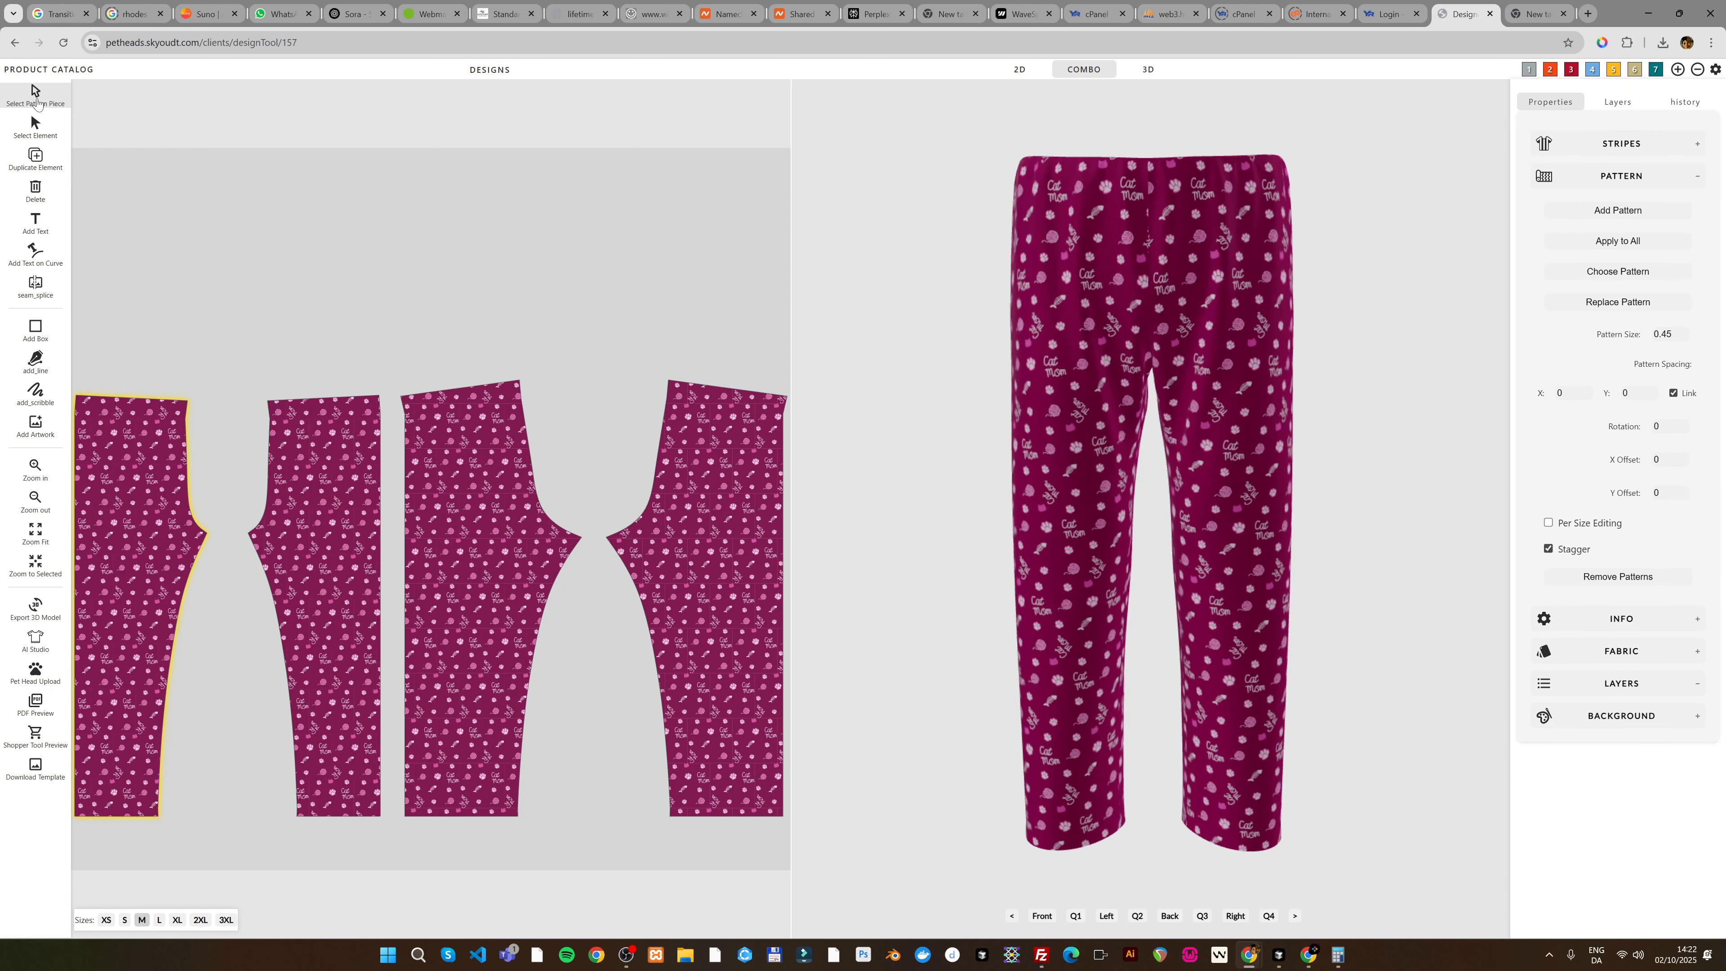
Step: Add the black pug head graphic as a second pattern on the leftmost pants piece
left_click(36, 99)
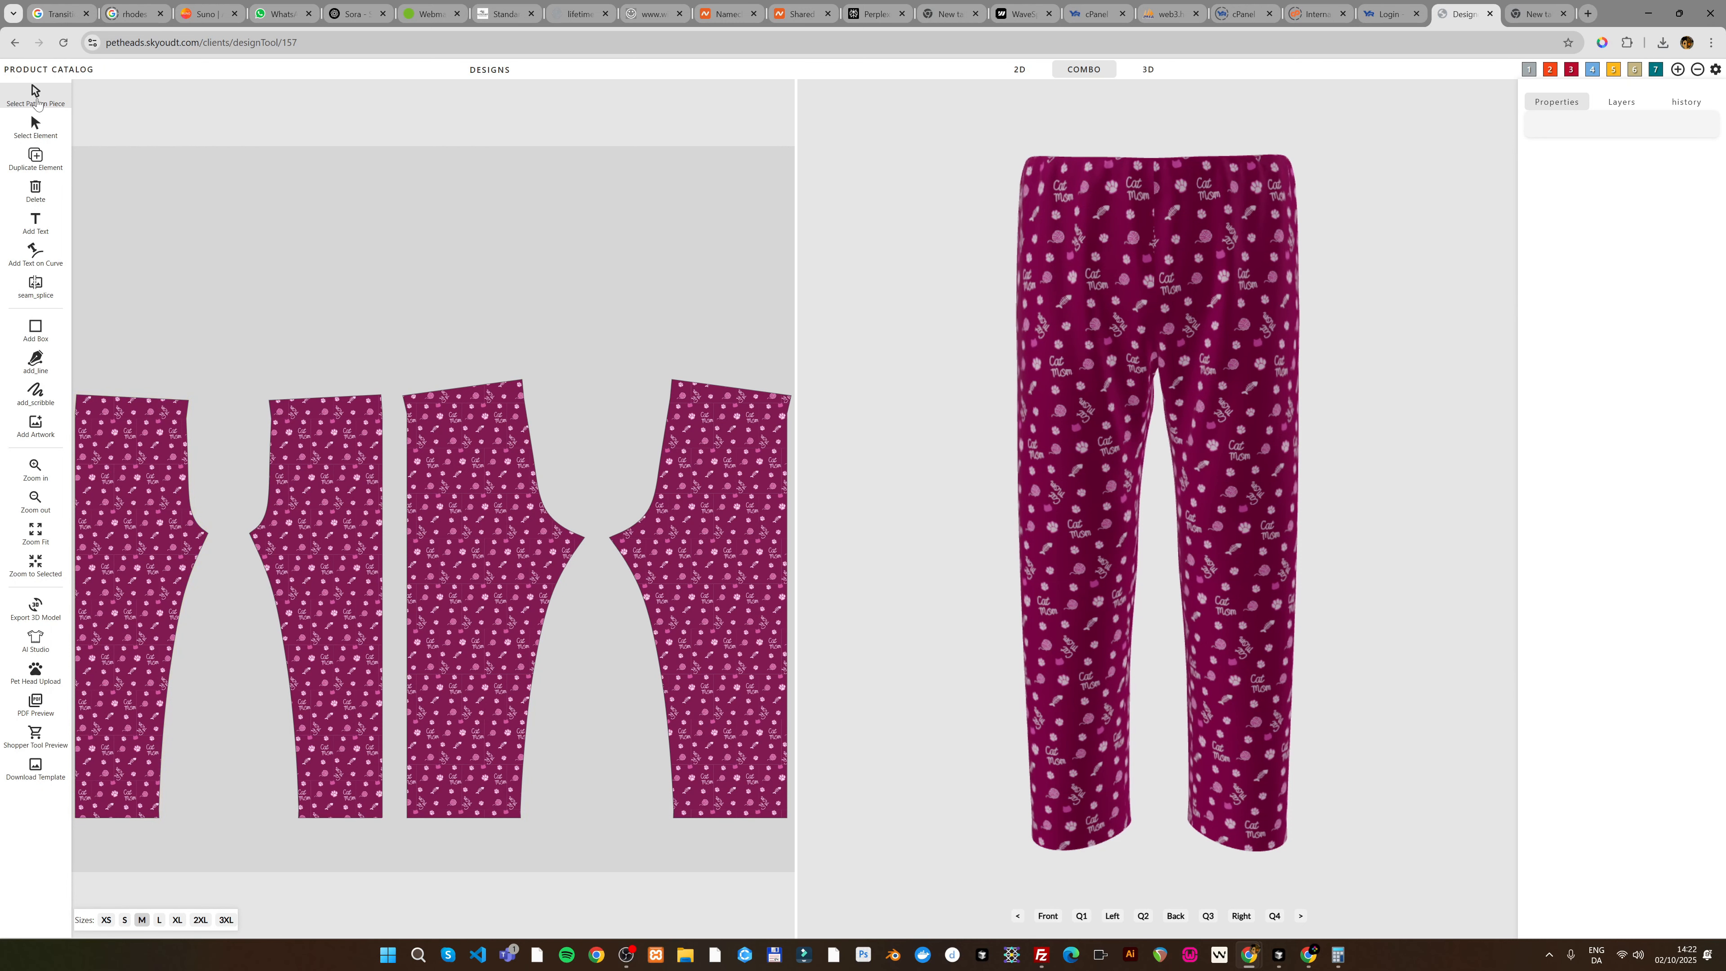
left_click(146, 483)
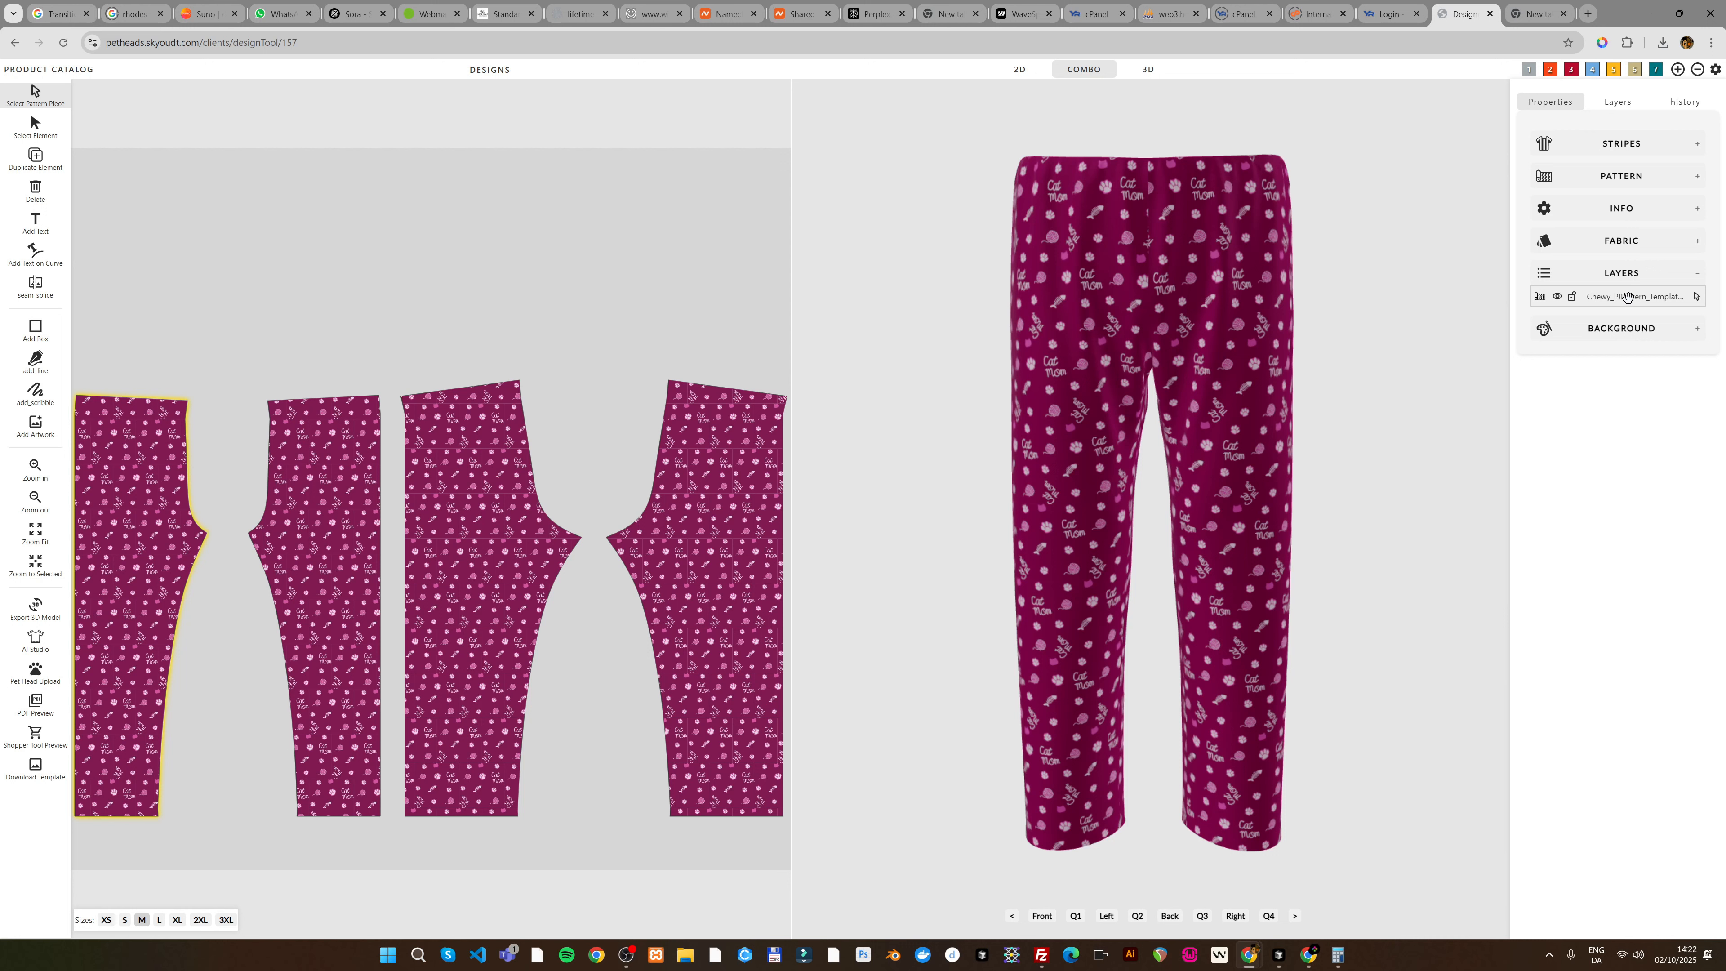
left_click(1612, 179)
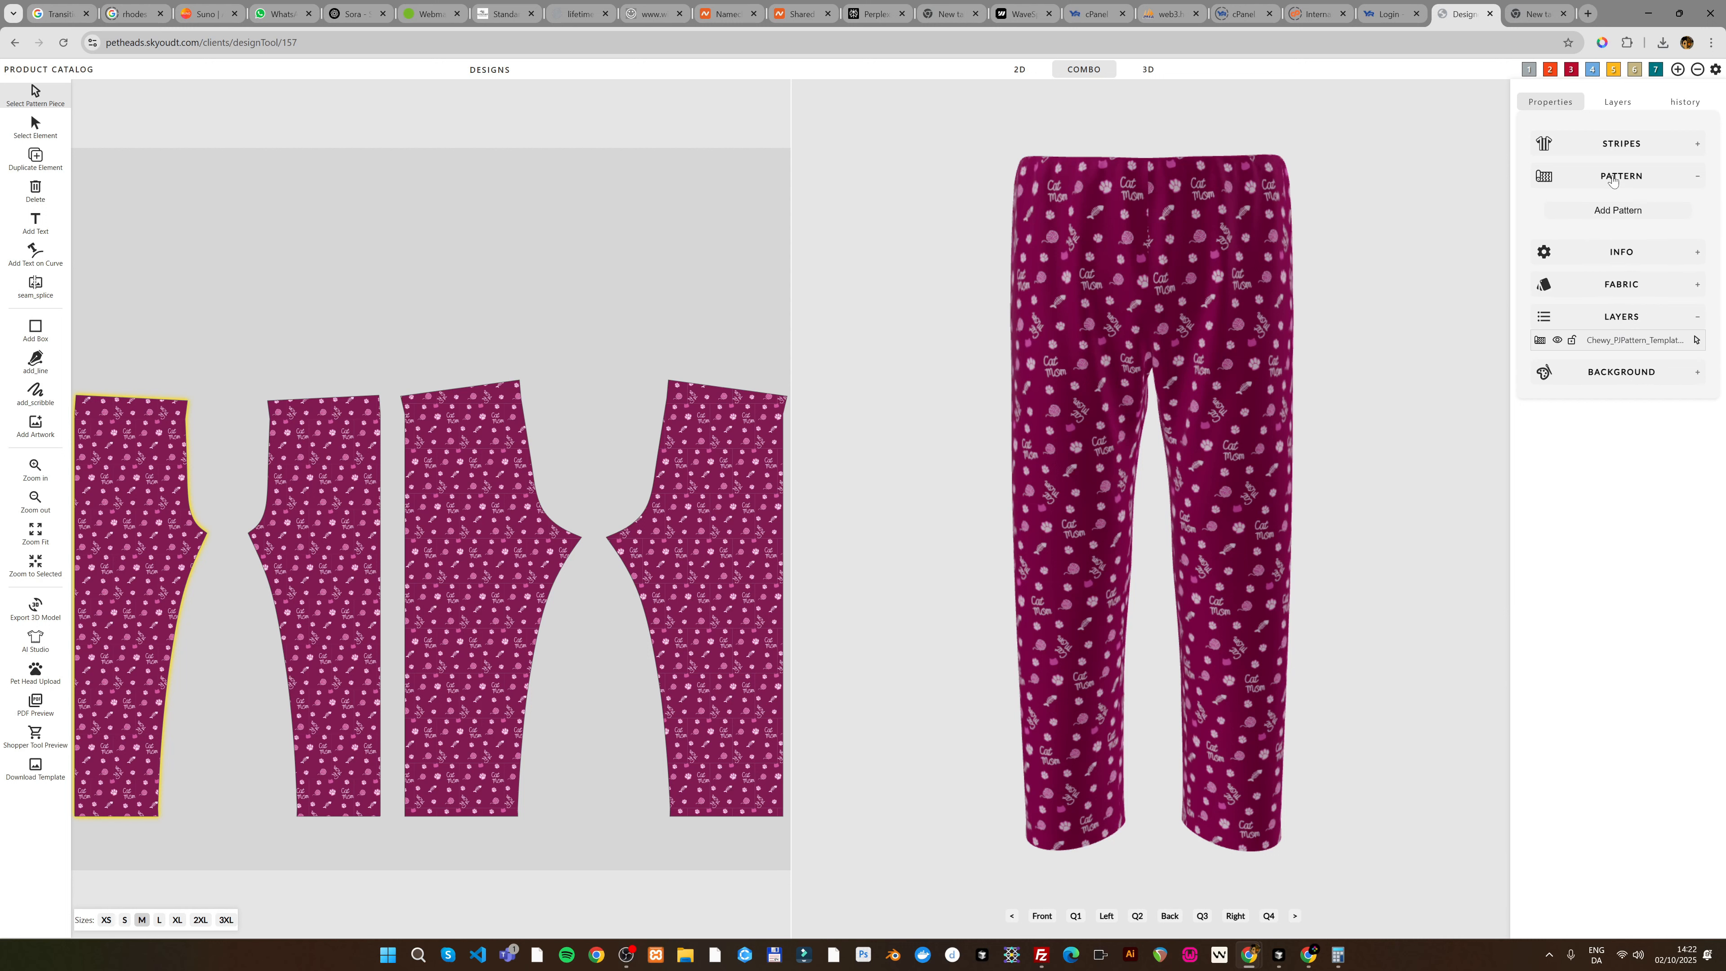
left_click(1614, 211)
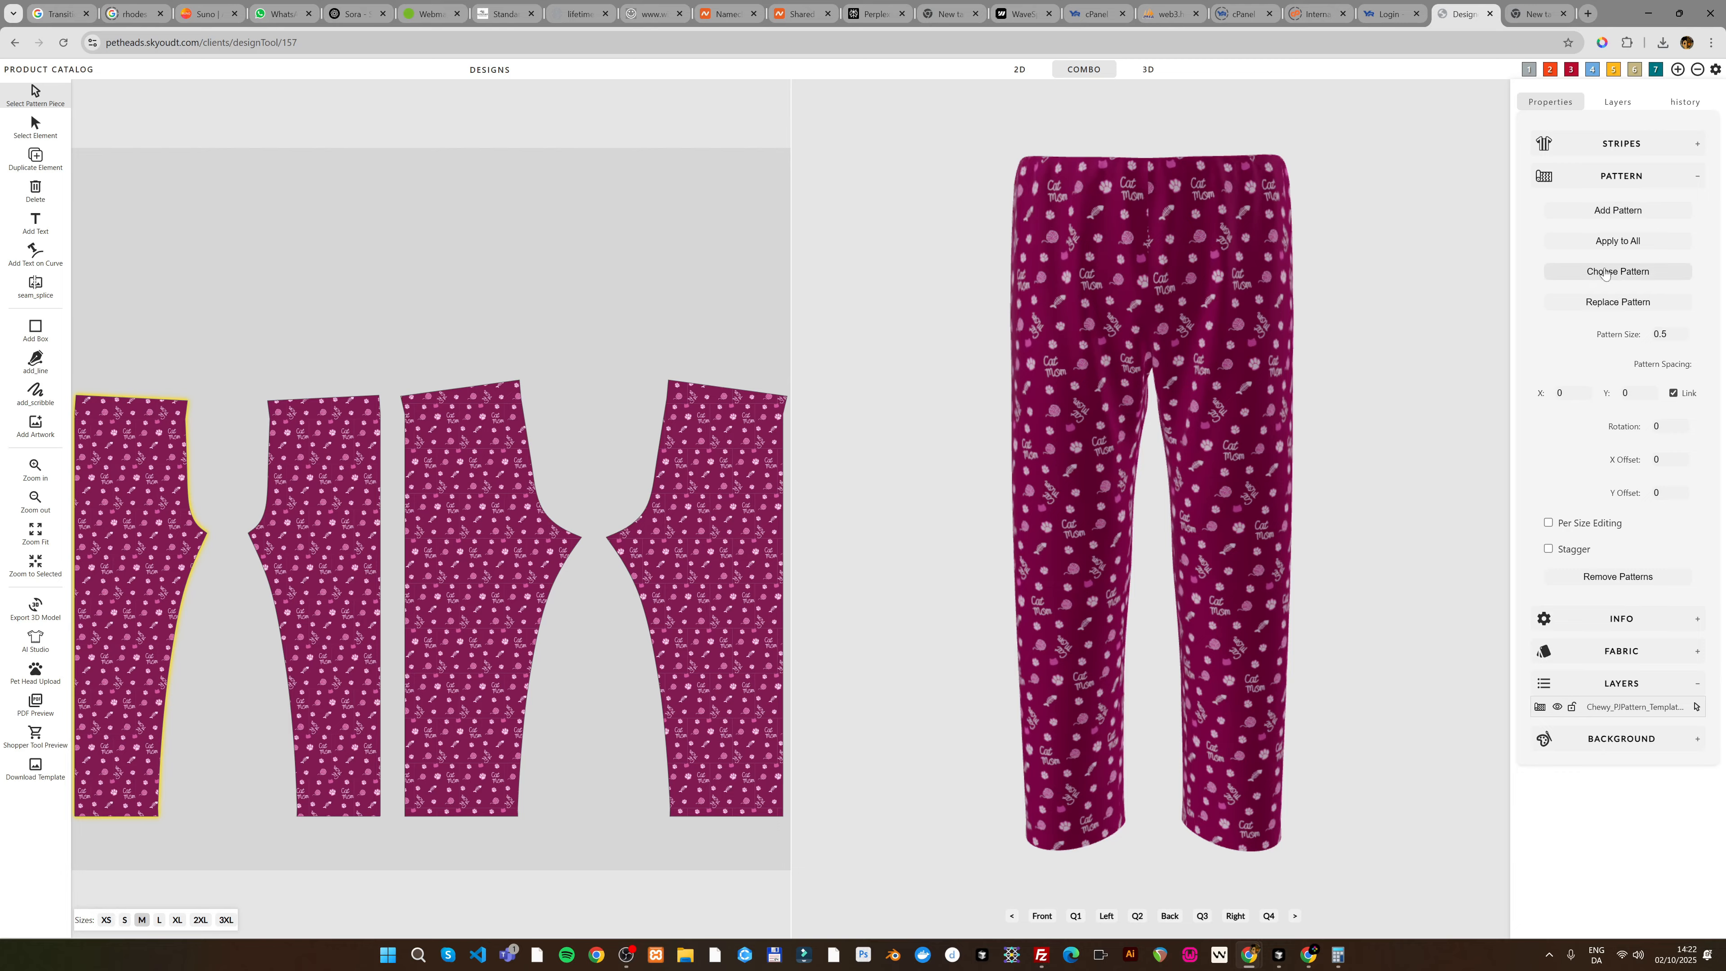
left_click(1605, 272)
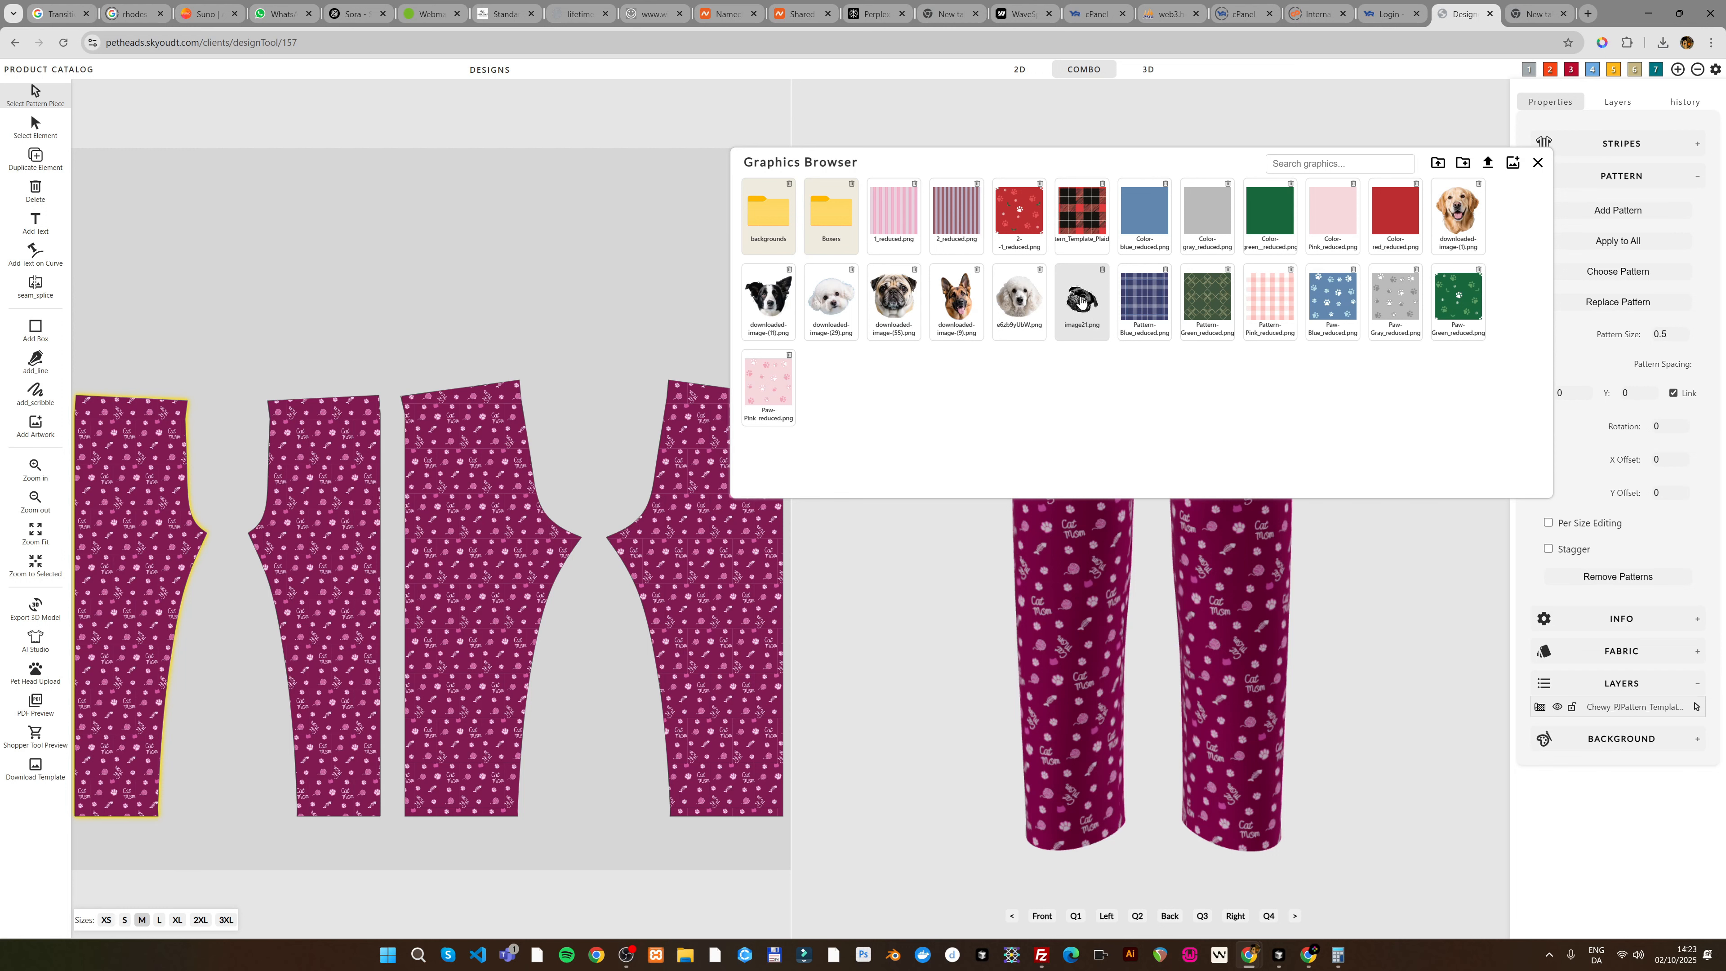
left_click(1080, 299)
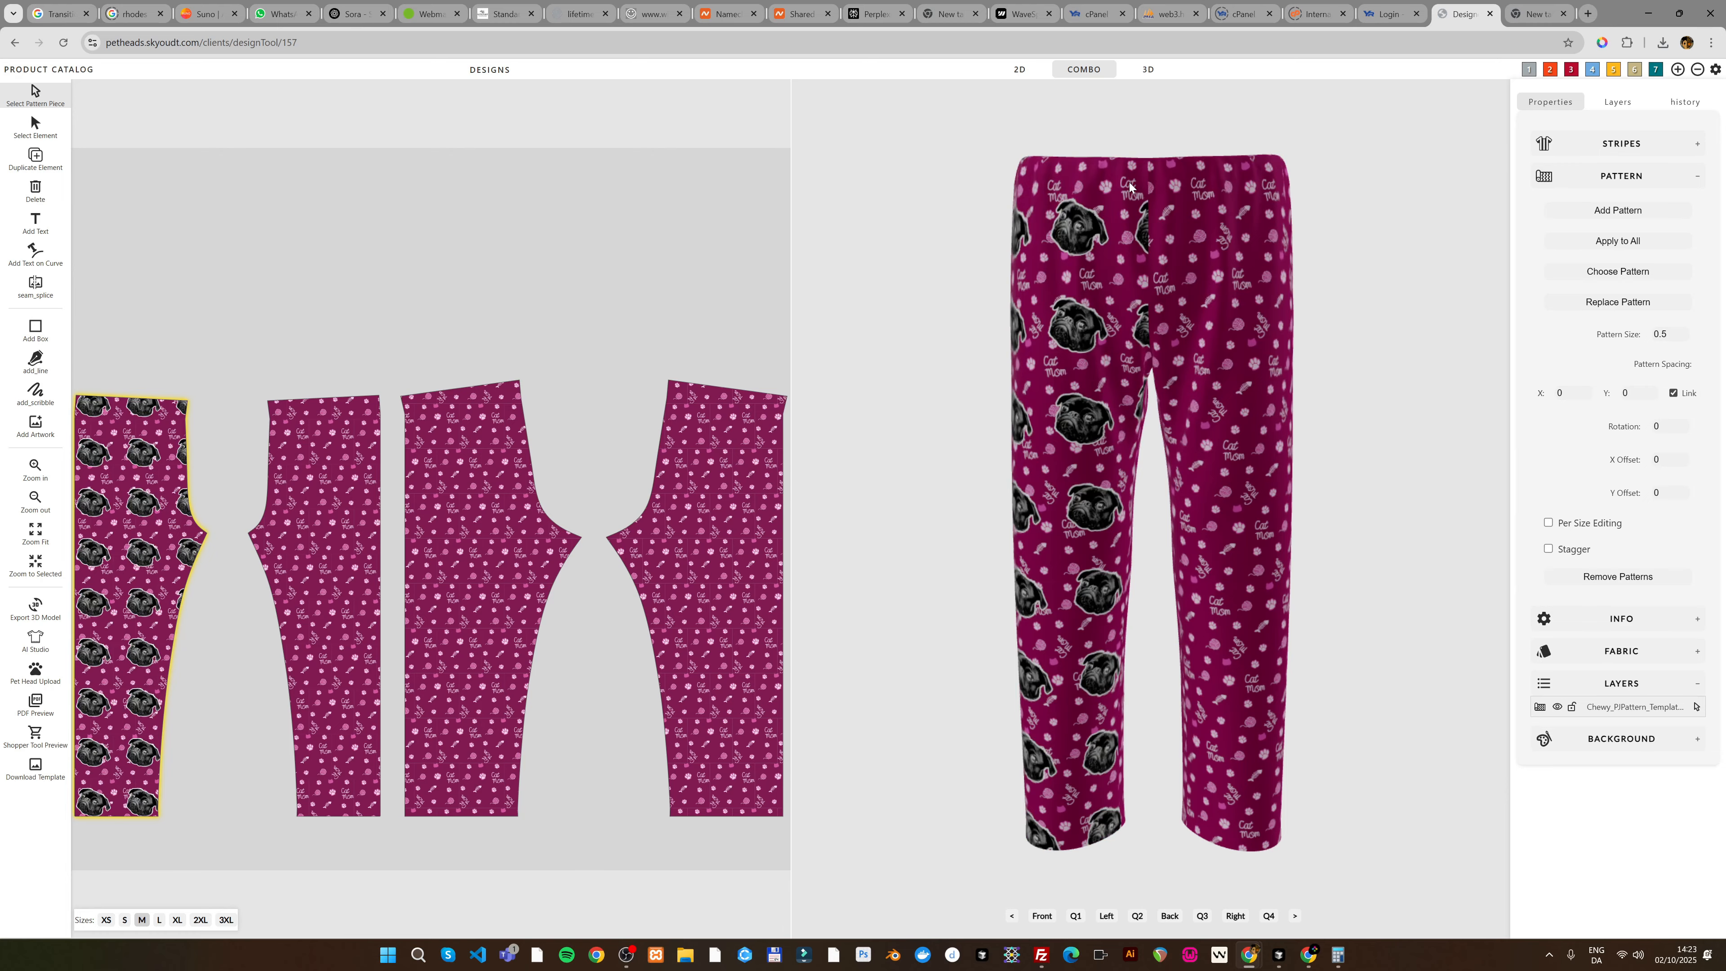
Step: Stagger the pug head pattern on the leftmost piece and check its arrangement on the 3D pants
mouse_move(1123, 121)
left_mouse_down()
mouse_move(1499, 118)
mouse_move(1178, 94)
mouse_move(1133, 110)
left_mouse_up()
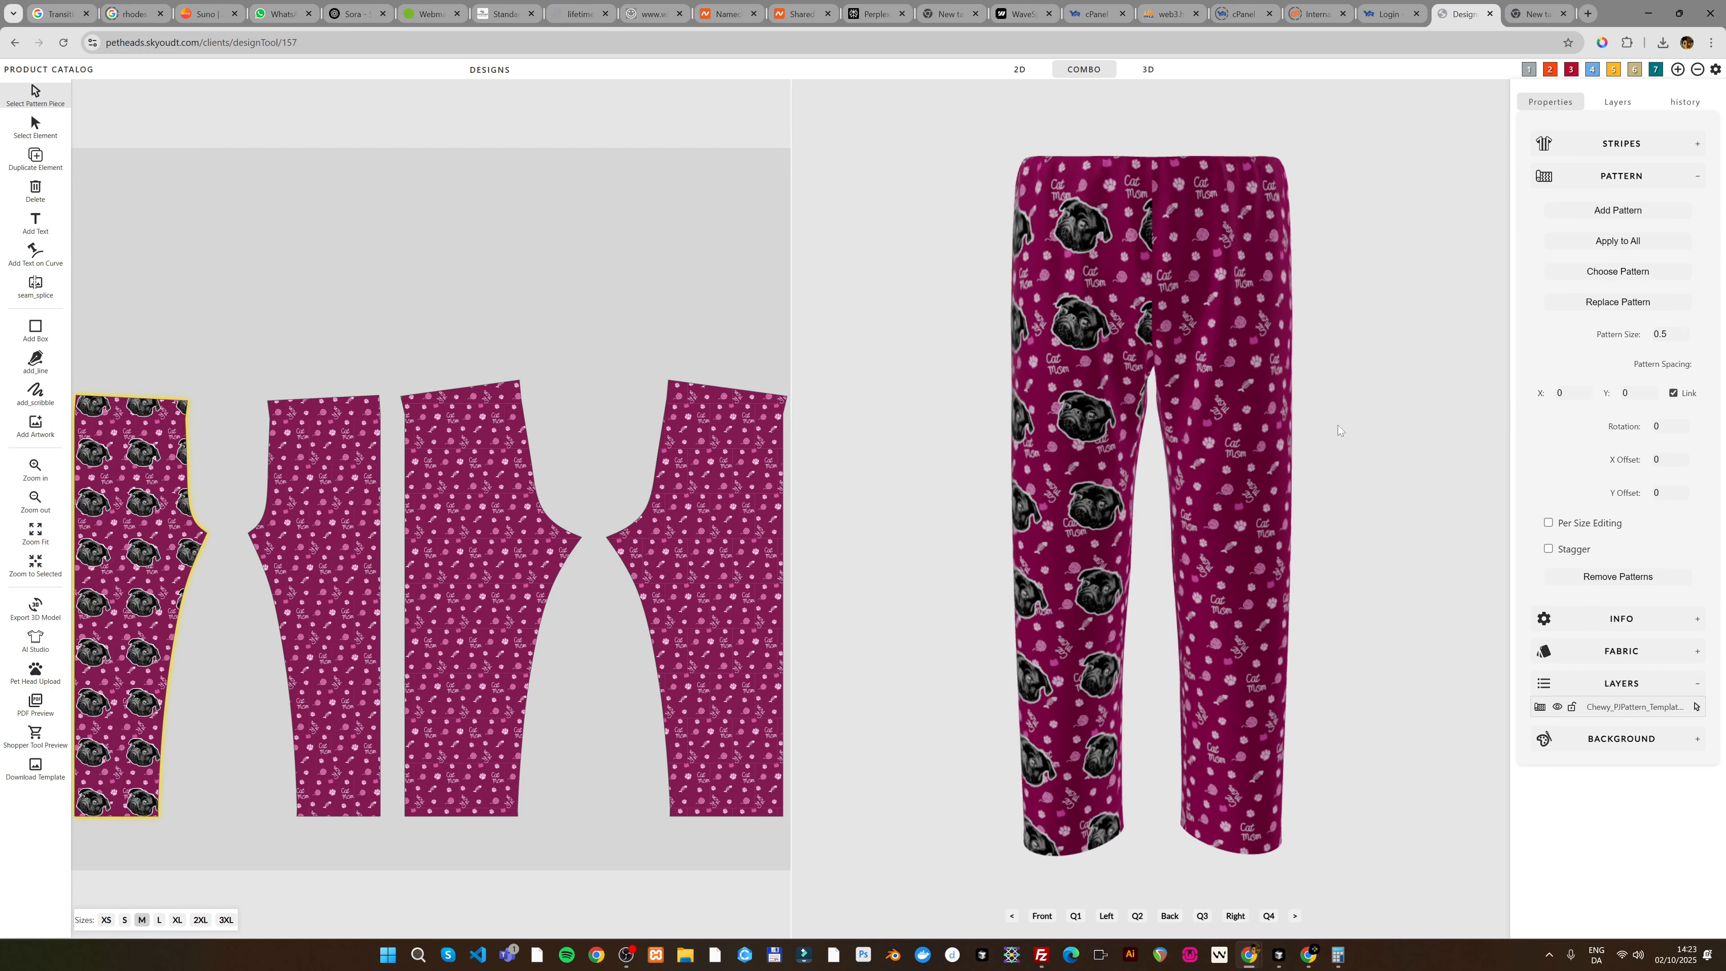
left_click(1548, 549)
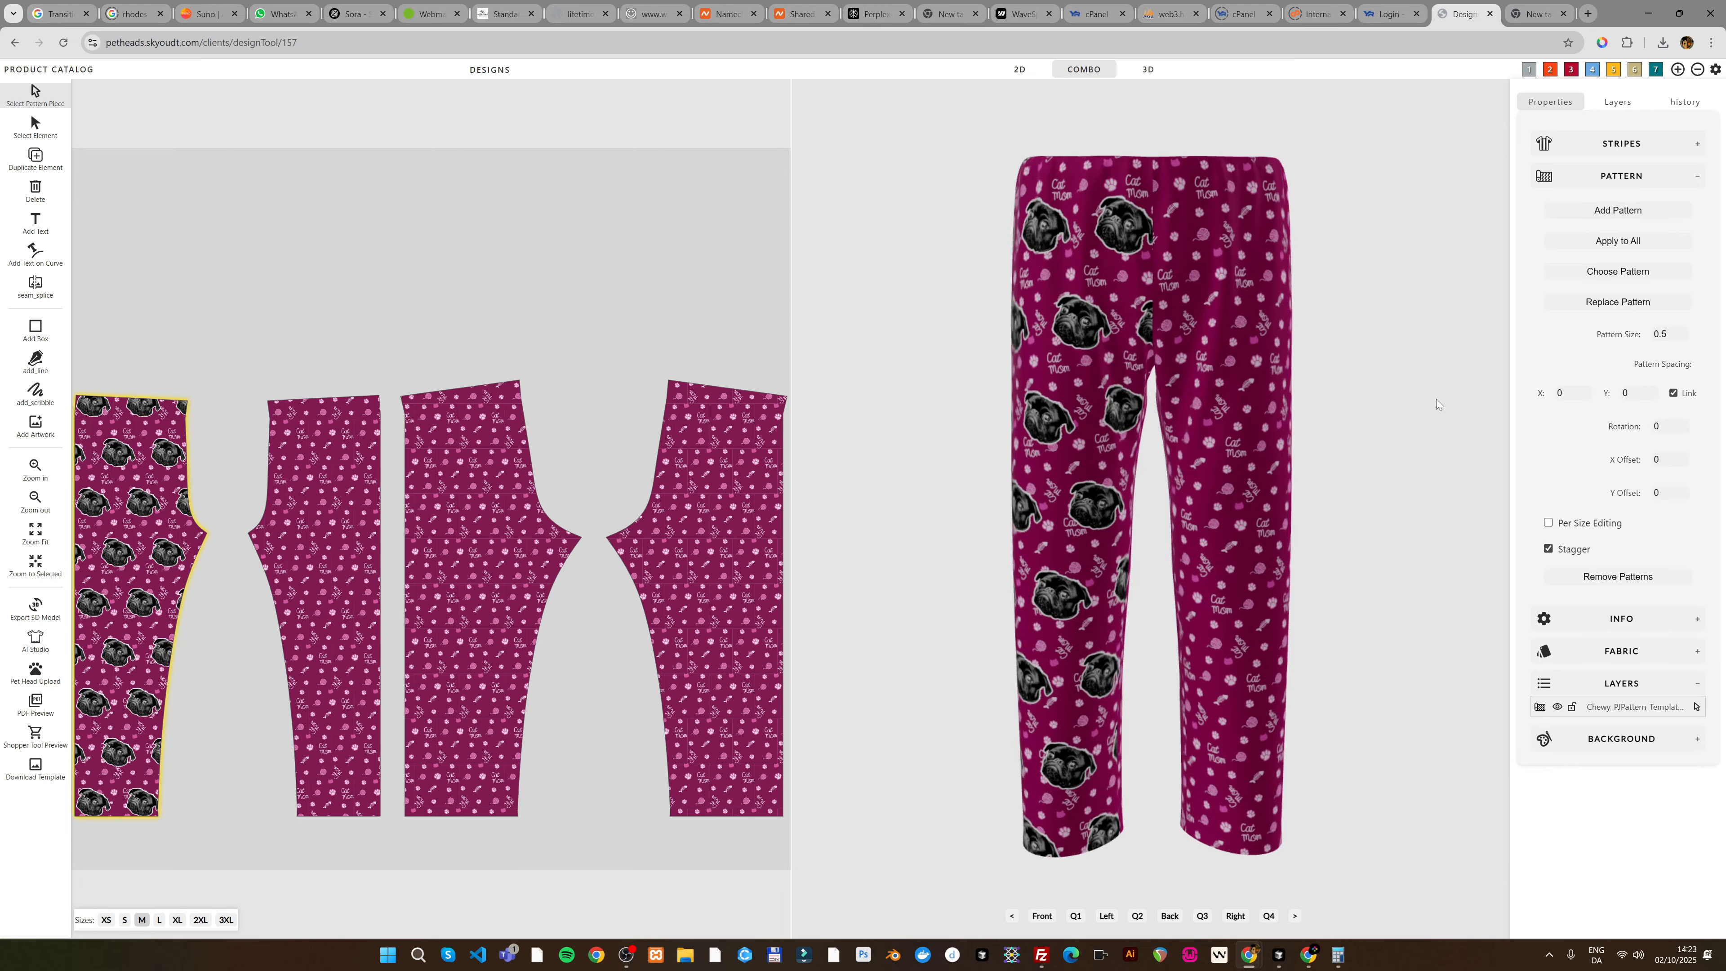
left_click_drag(1206, 105, 1111, 114)
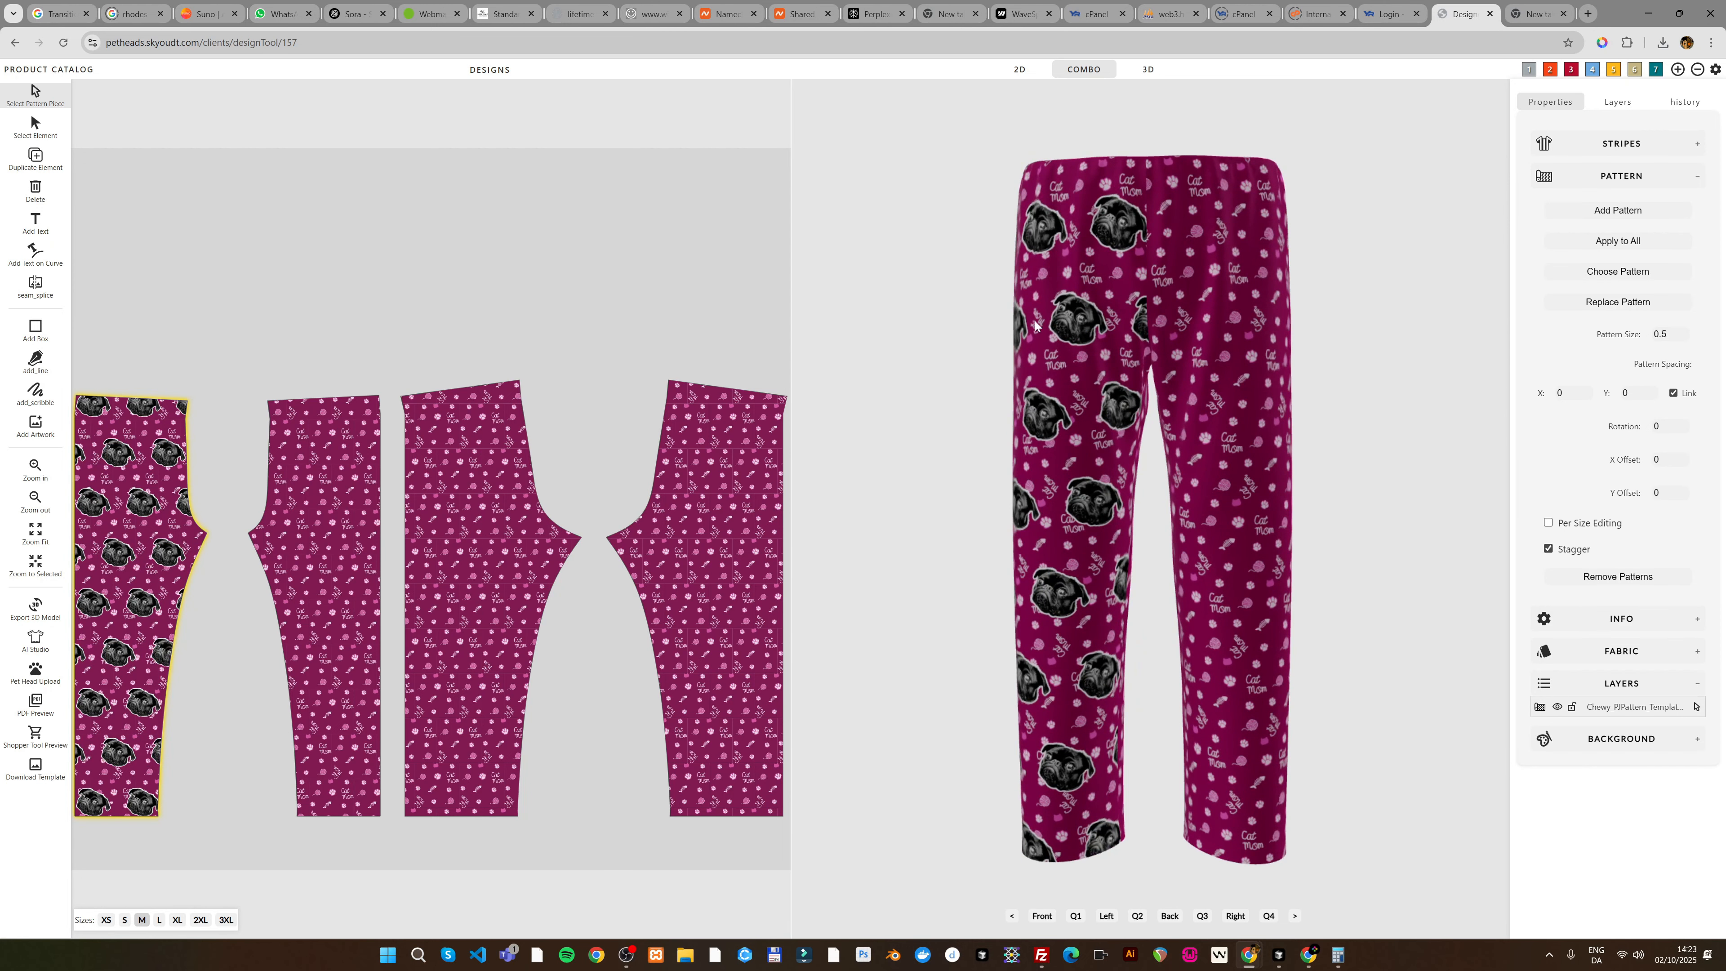
left_click_drag(1104, 172, 1150, 137)
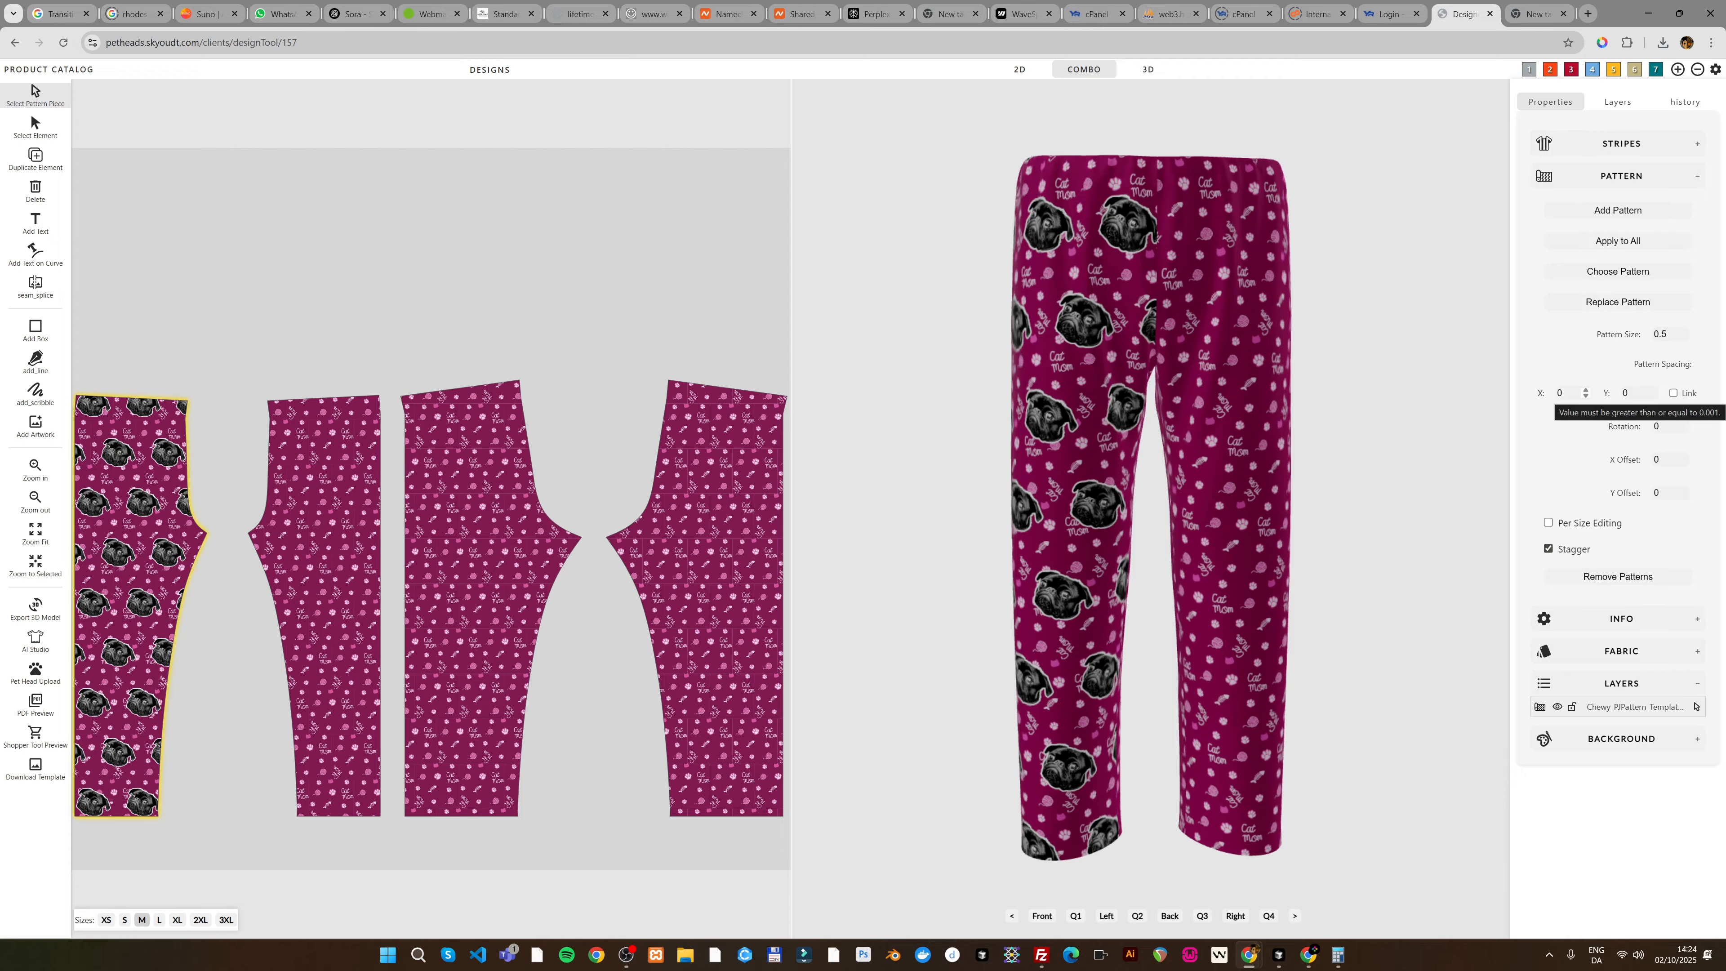
Step: Set the pug head pattern's unlinked spacing to X 2.87 and Y 0.905
left_click(1566, 393)
key("BackSpace")
type("2.87")
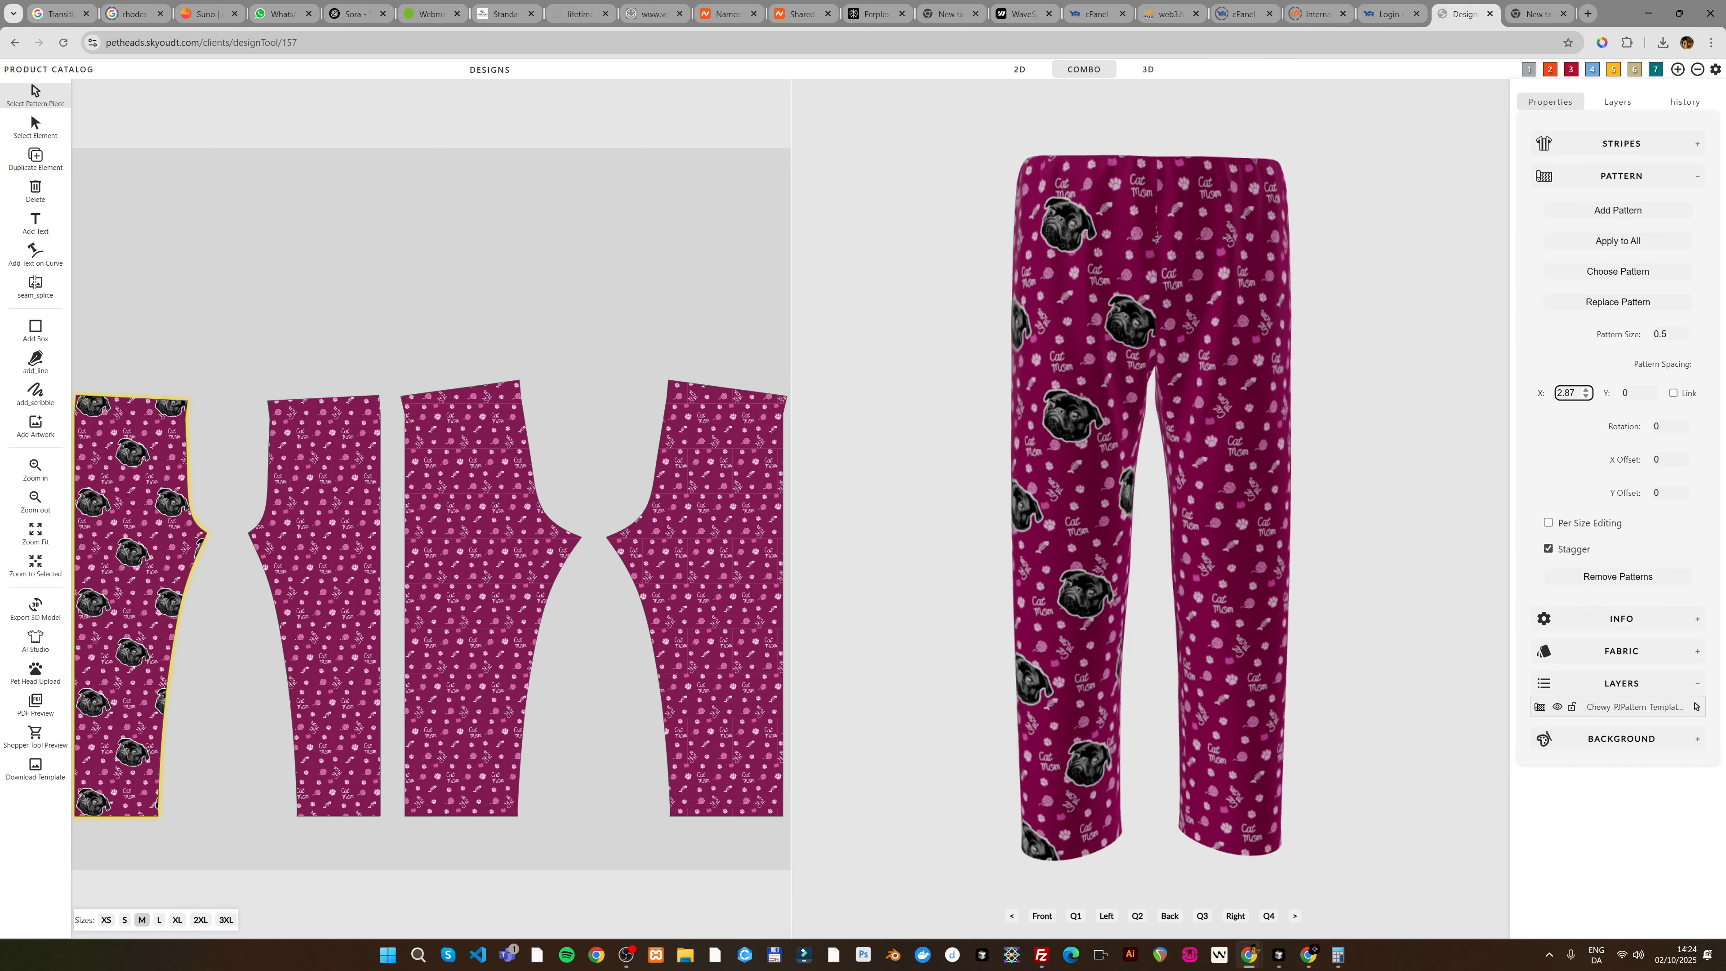
key("Tab")
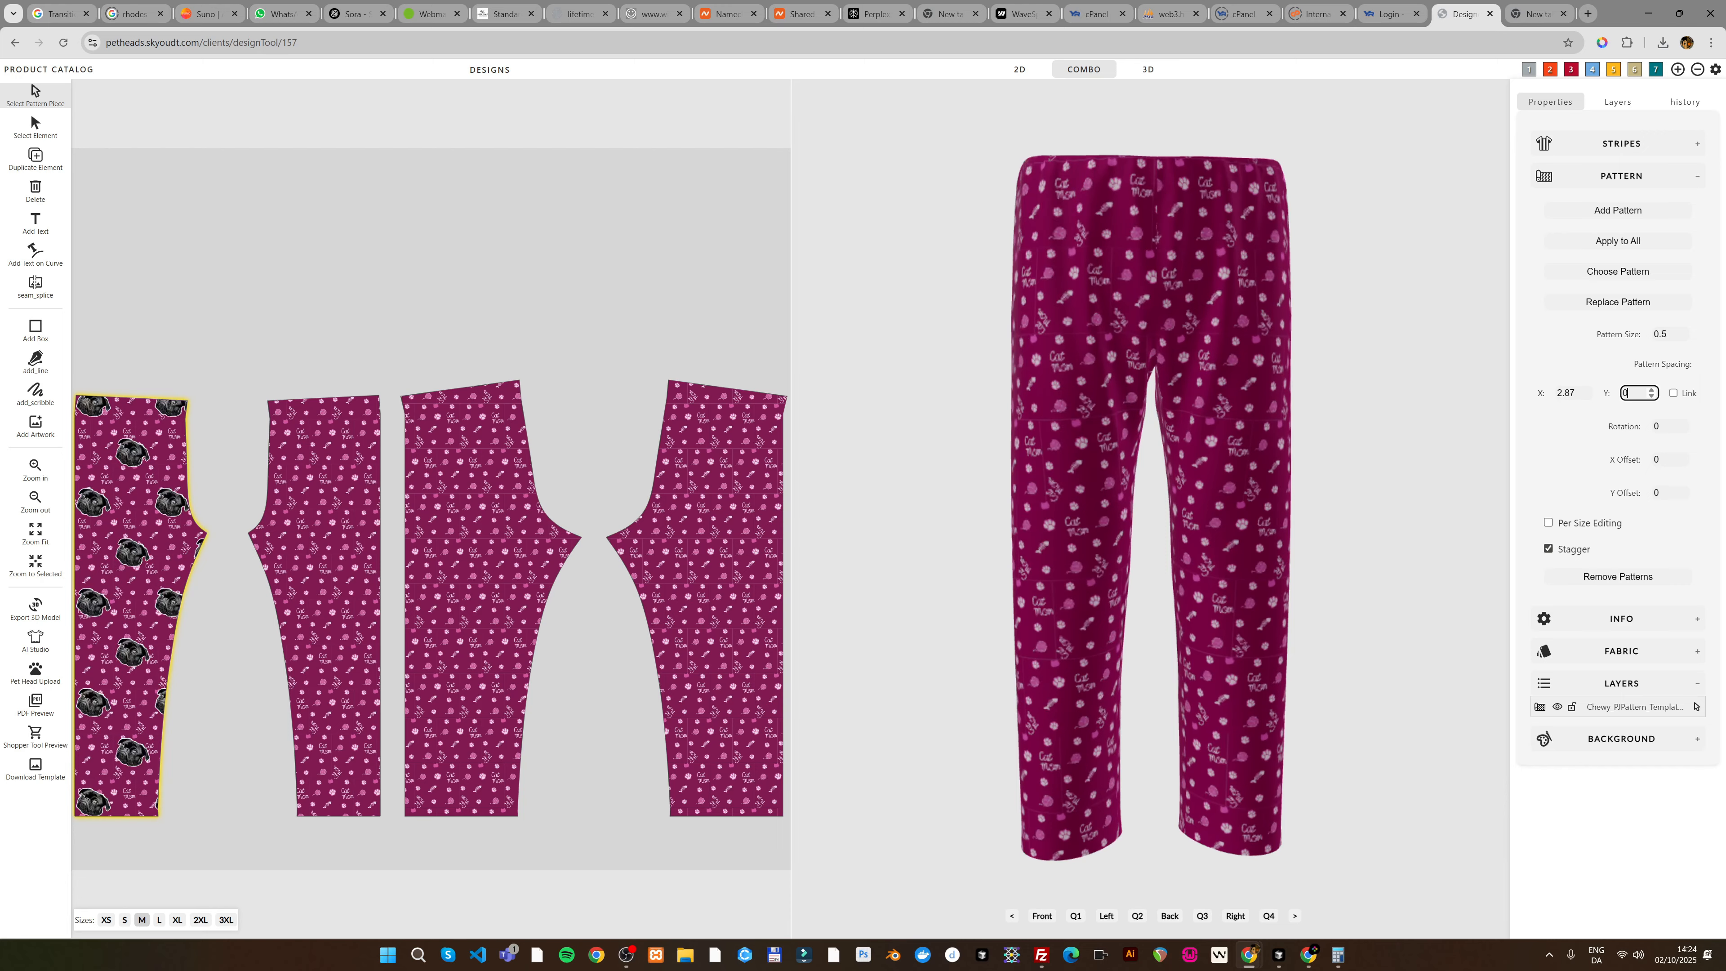
type(".9")
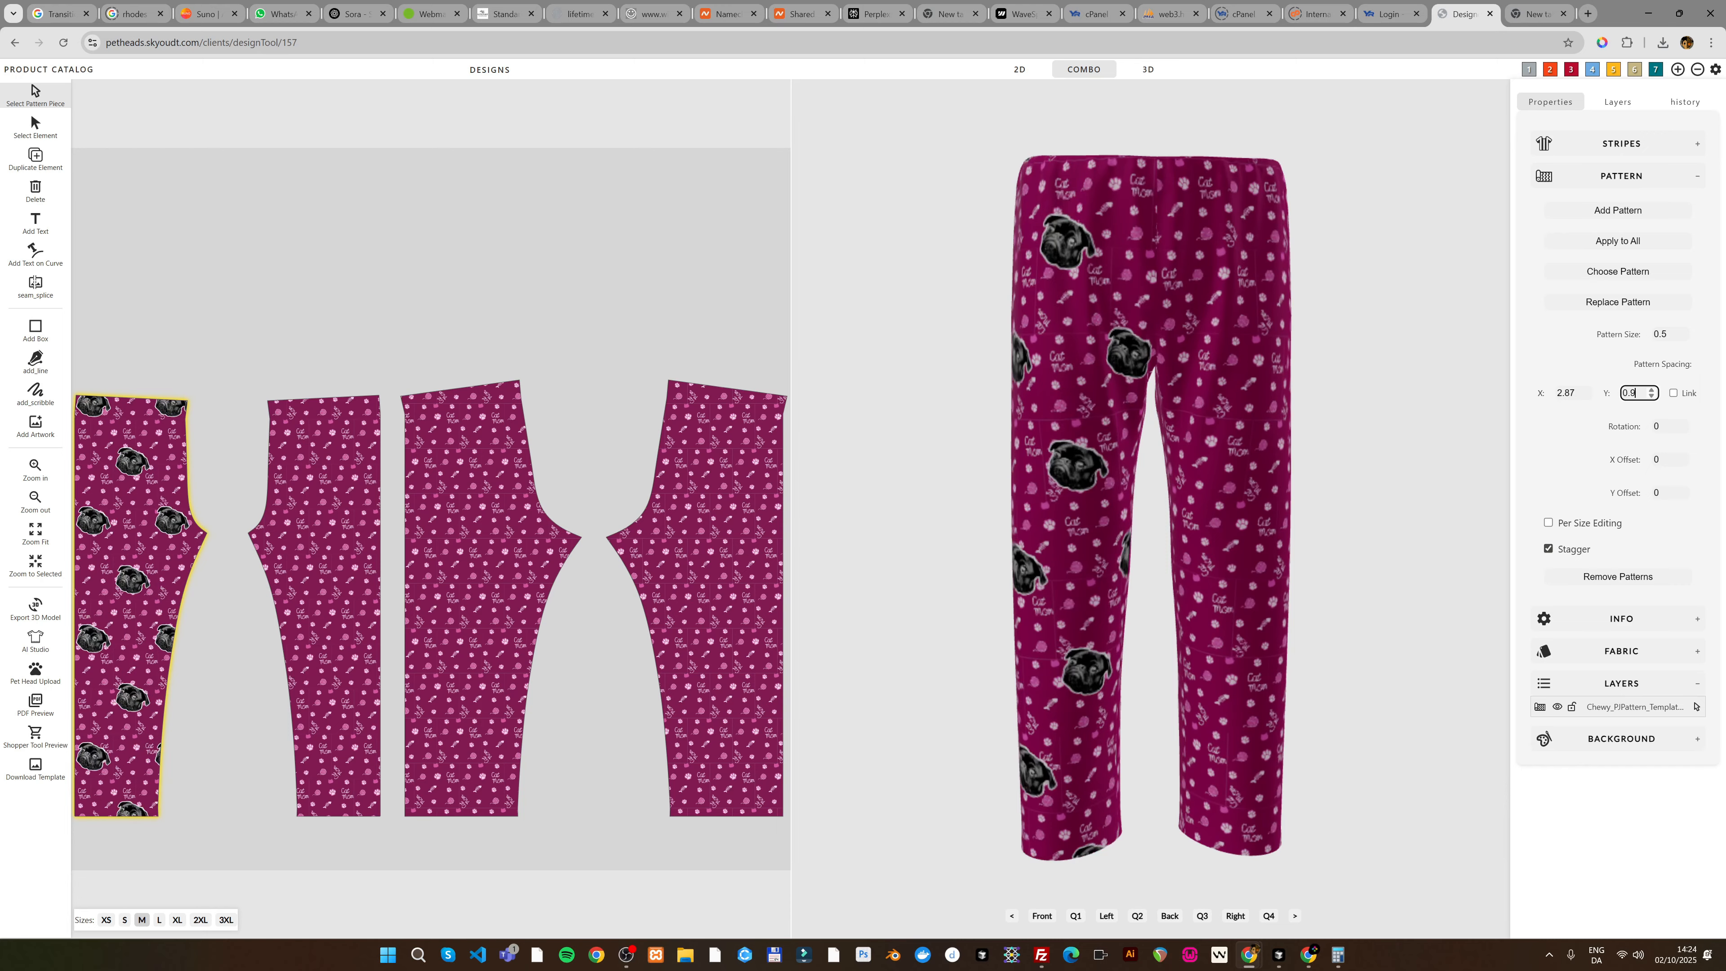
type("05")
mouse_move(1170, 101)
left_mouse_down()
mouse_move(1483, 157)
mouse_move(1156, 125)
mouse_move(1166, 114)
left_mouse_up()
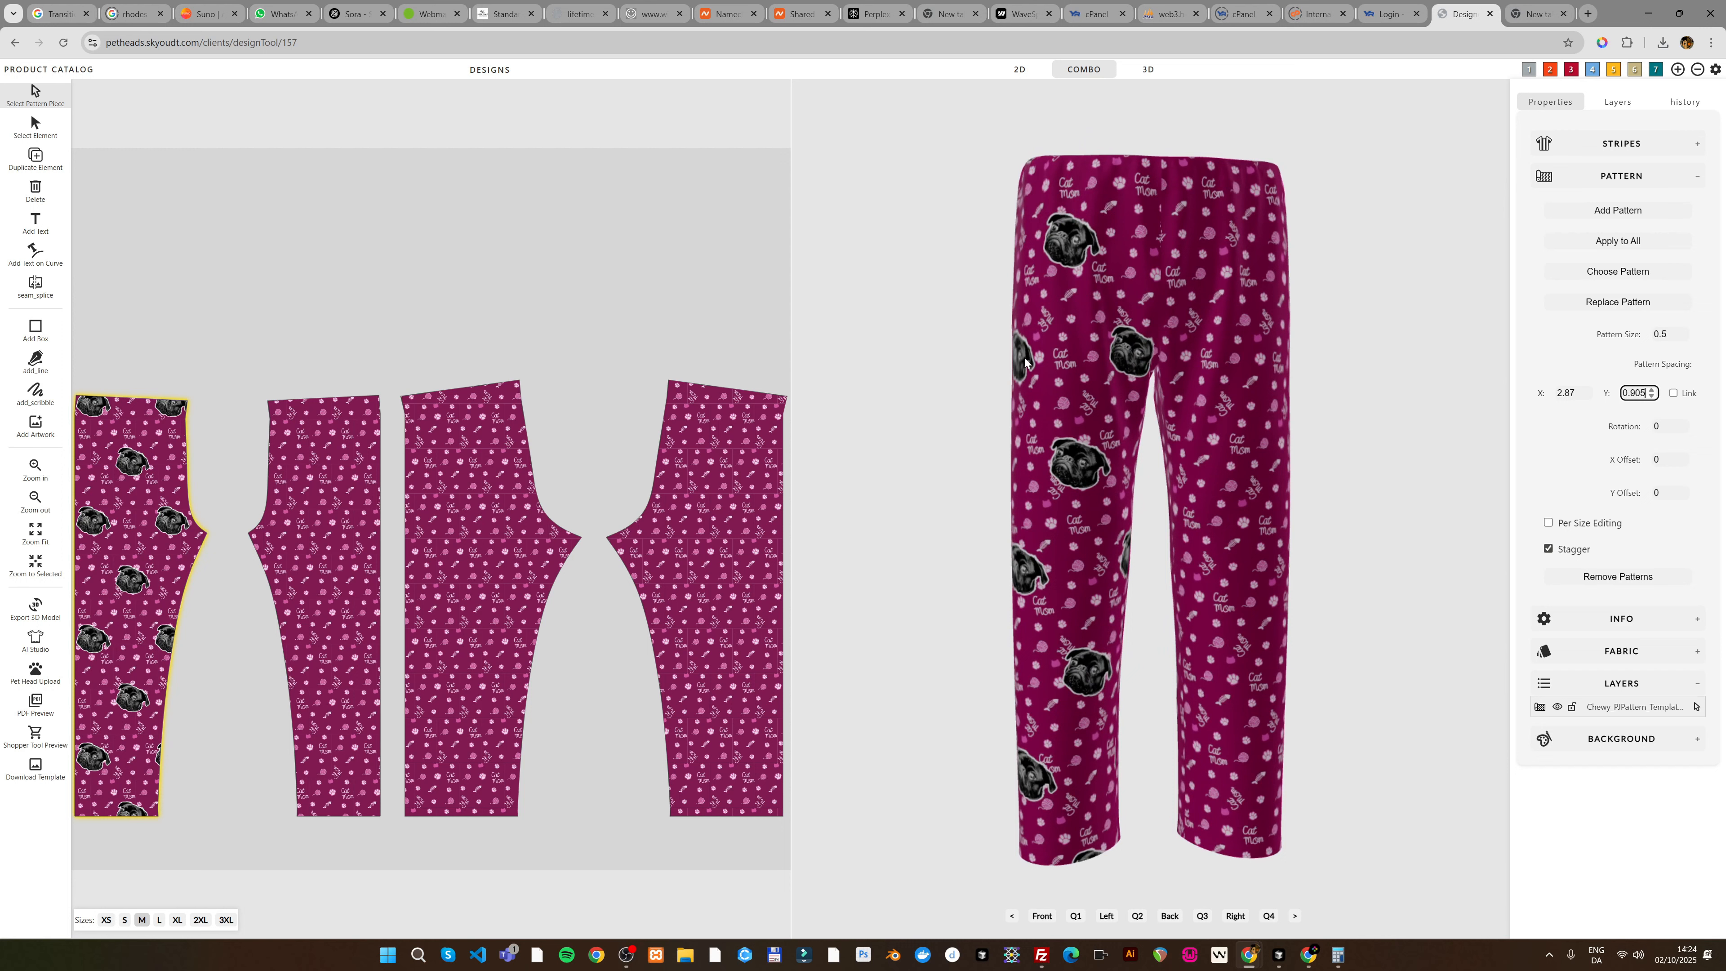
mouse_move(1127, 138)
left_mouse_down()
mouse_move(1450, 134)
mouse_move(1141, 106)
mouse_move(1112, 121)
left_mouse_up()
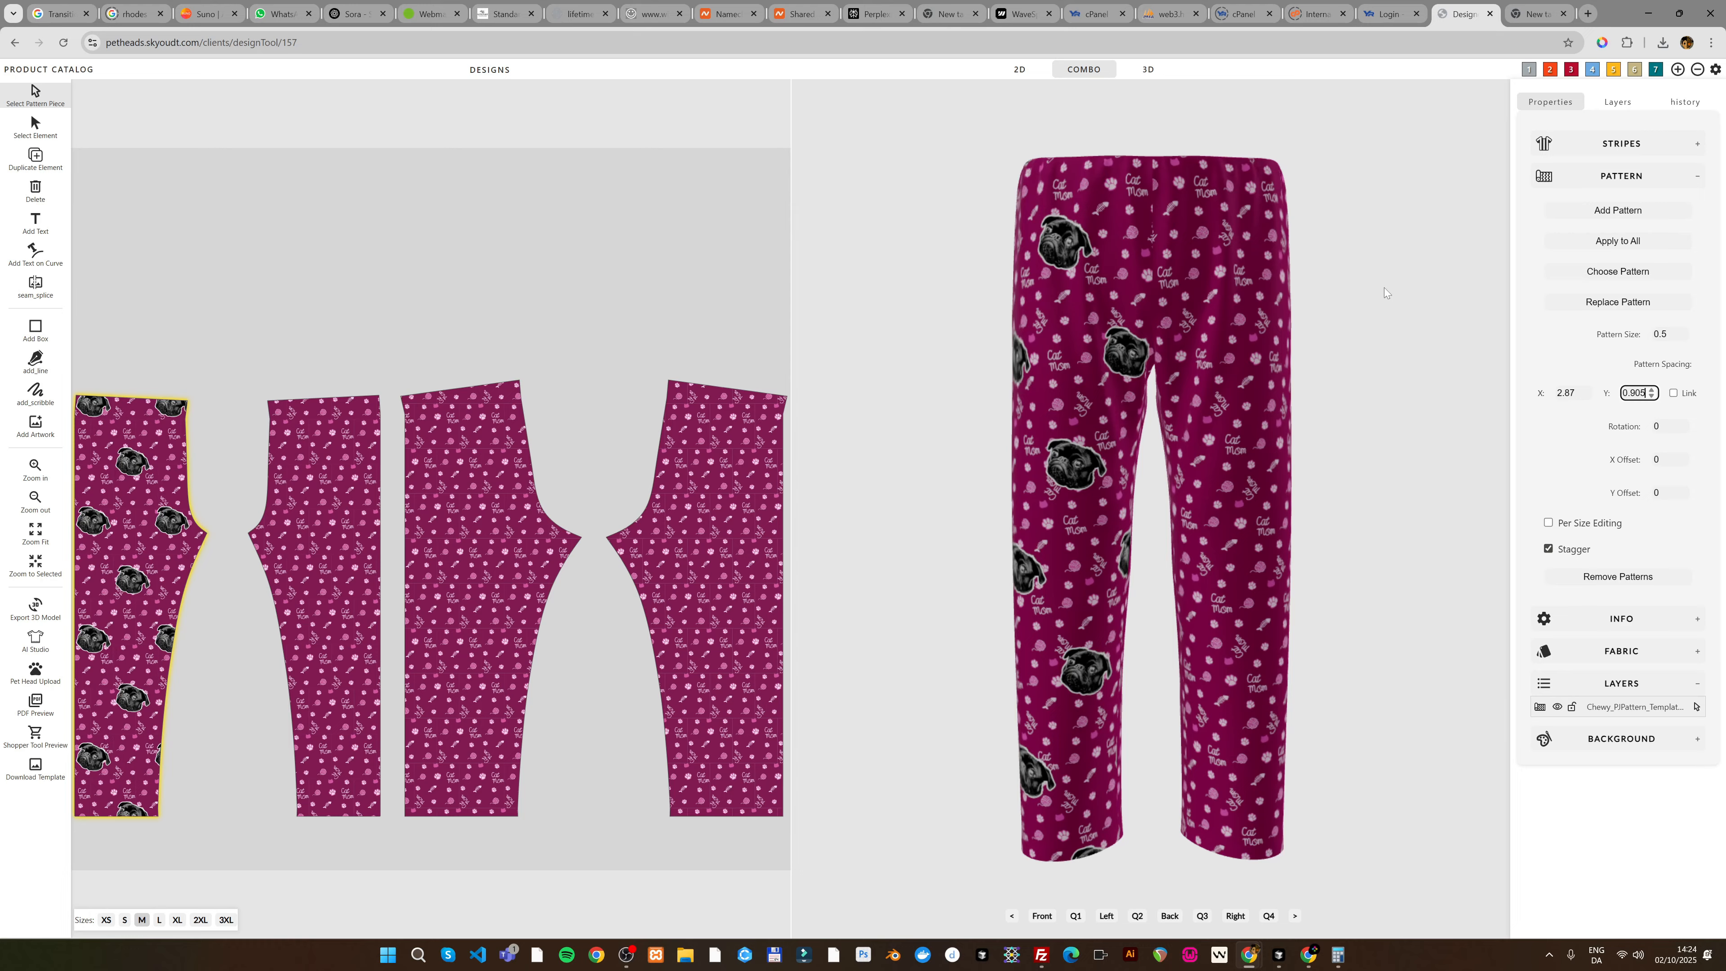
Step: Apply the pug head pattern to all pieces of the pants and inspect its alignment across the side seams in 3D
left_click(1616, 245)
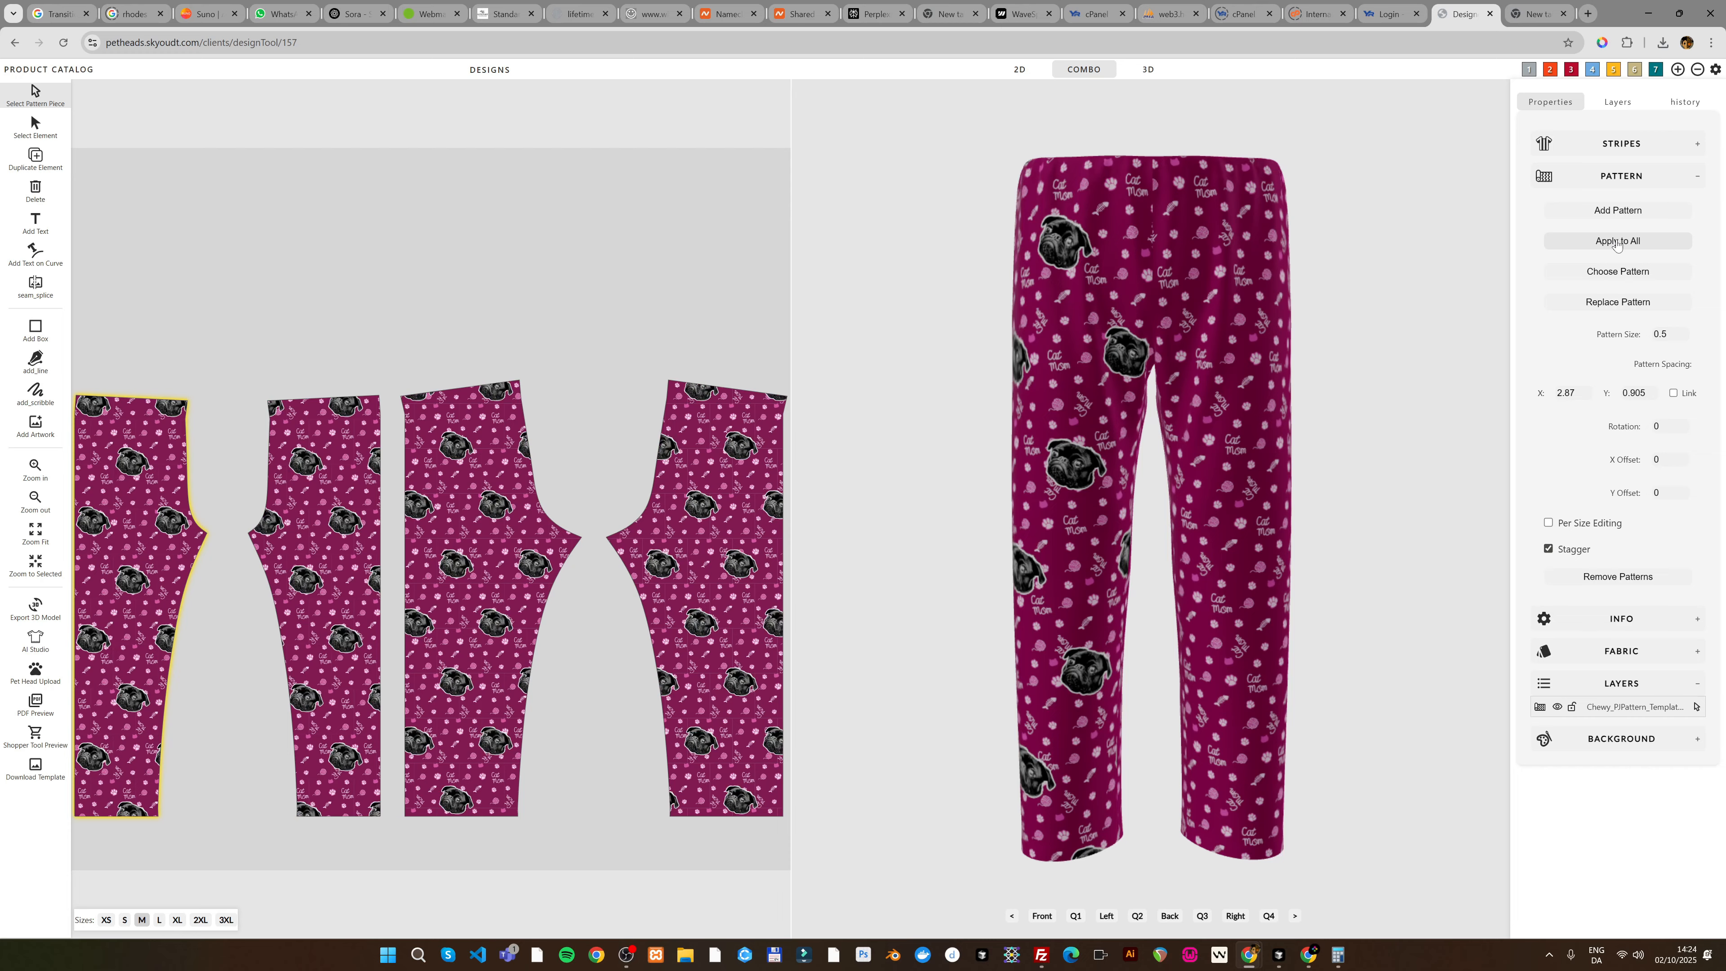
left_click_drag(921, 131, 1442, 199)
left_click_drag(1447, 302, 1163, 253)
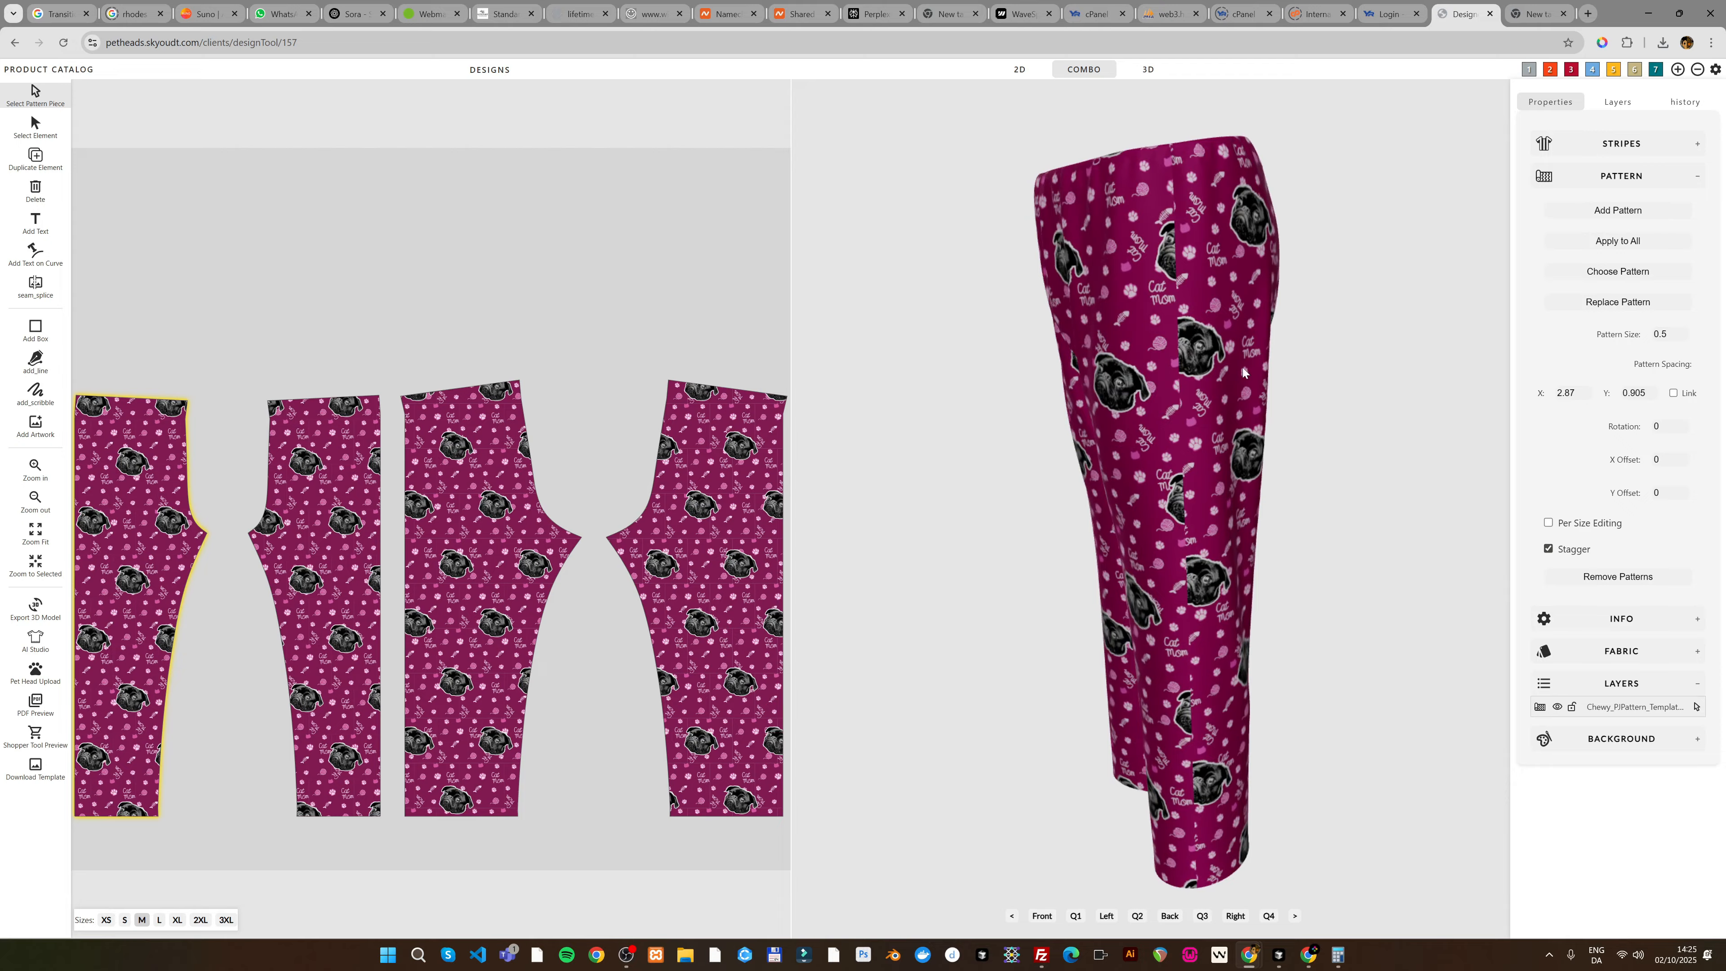
left_click_drag(1307, 432, 1509, 427)
left_click_drag(1444, 502, 1351, 523)
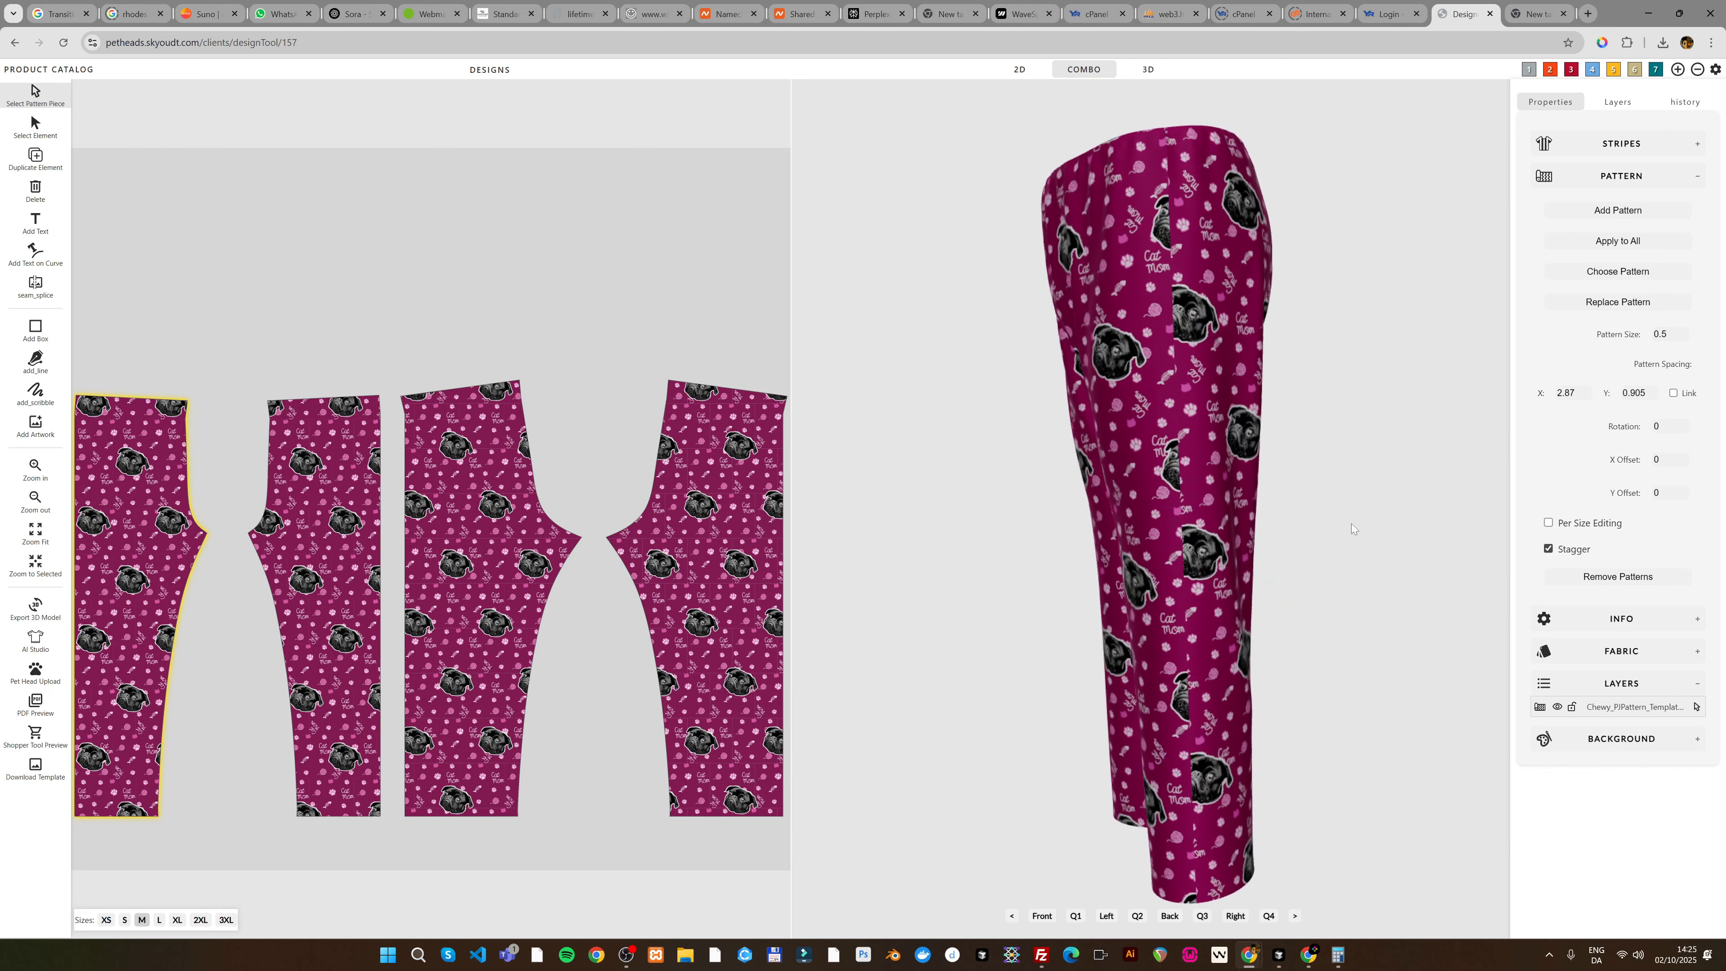
left_click_drag(1343, 452, 1635, 497)
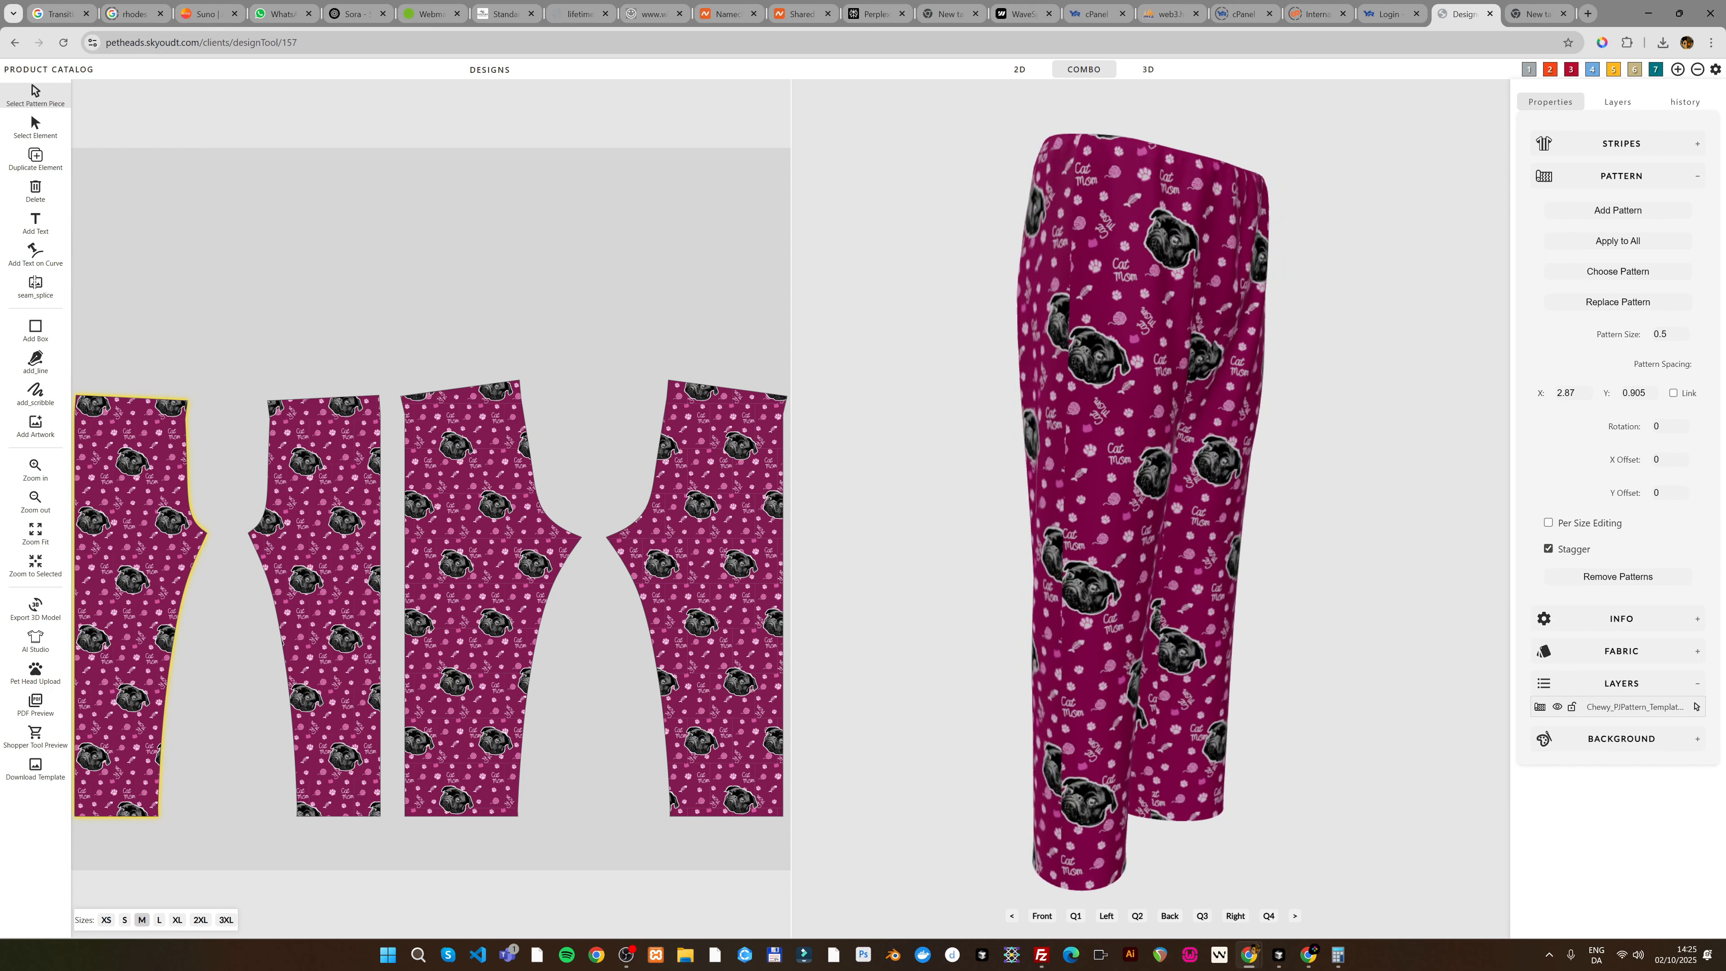
left_click_drag(1360, 503, 1303, 480)
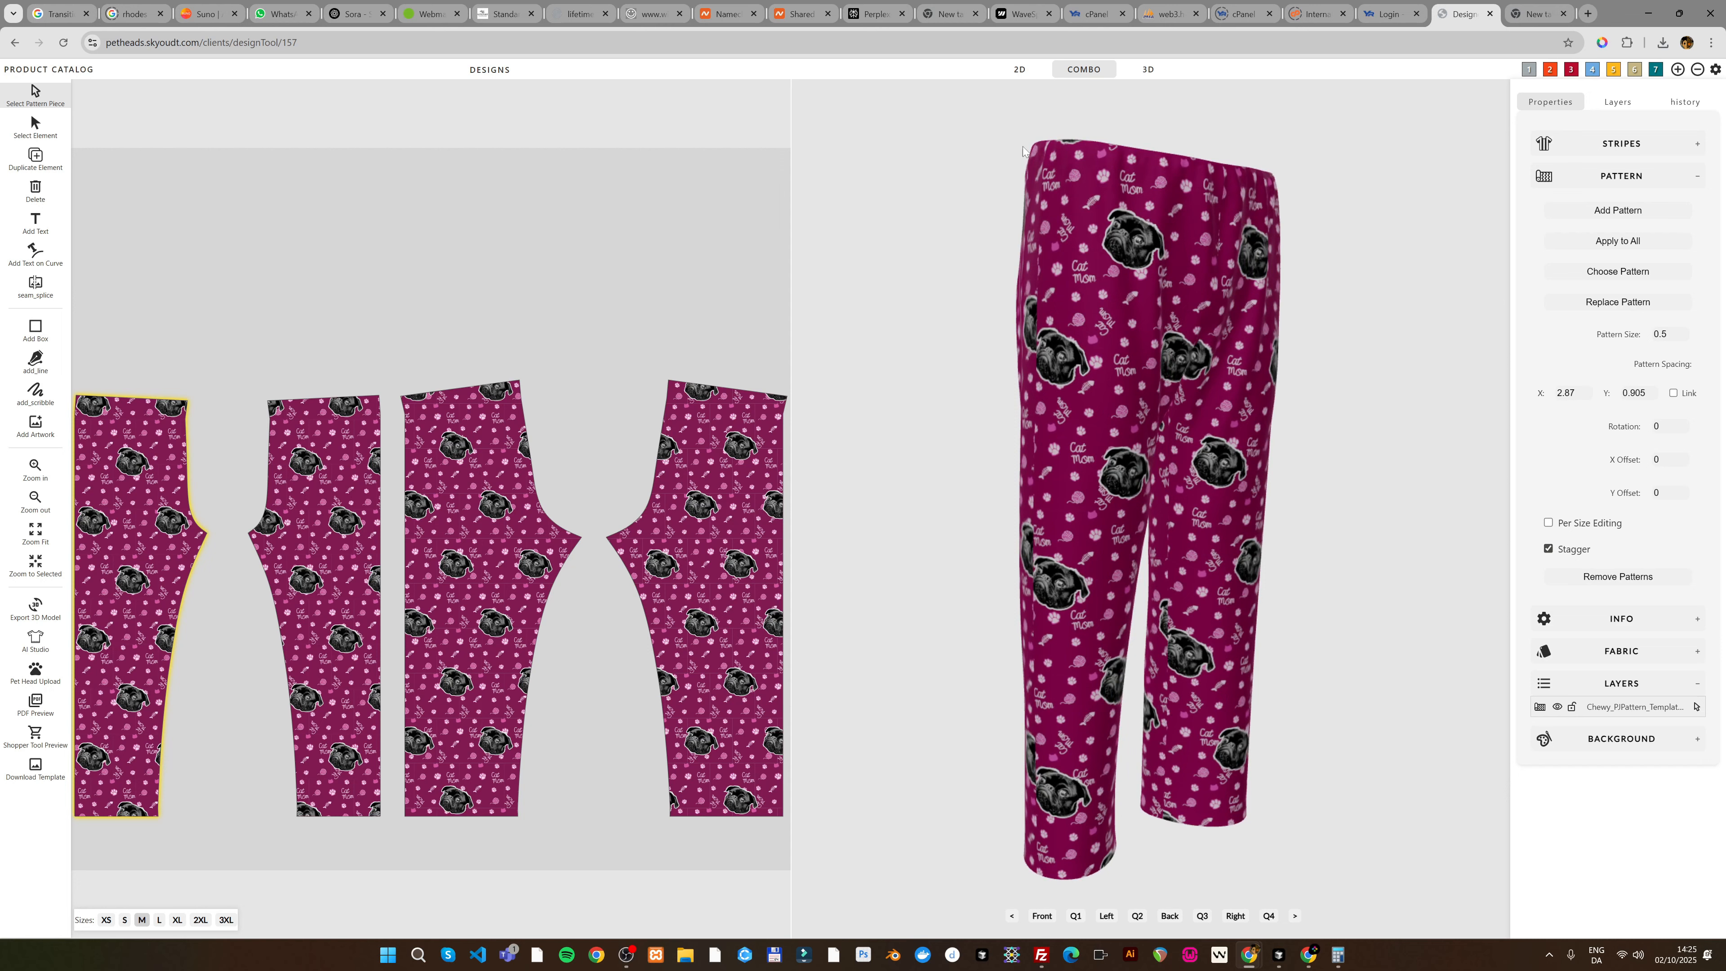
left_click_drag(1127, 123, 1169, 123)
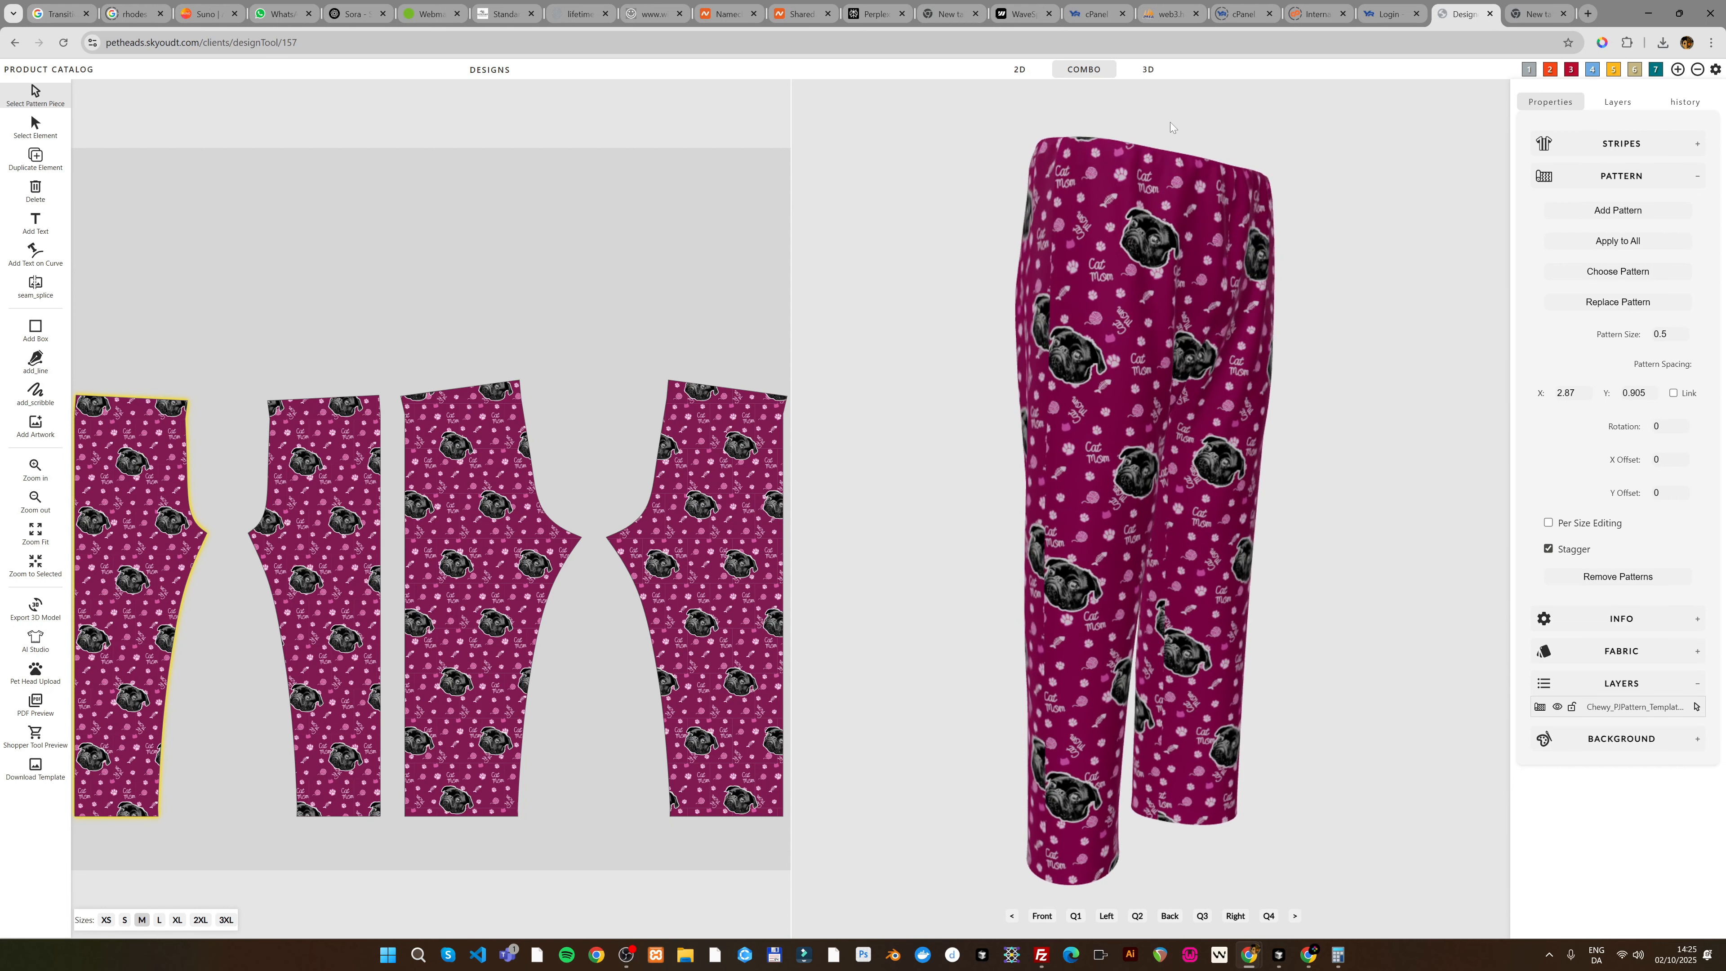
Step: Set the pug head pattern's X offset to 0.3 on the leftmost piece and check the shift on the 3D pants
left_click(1682, 457)
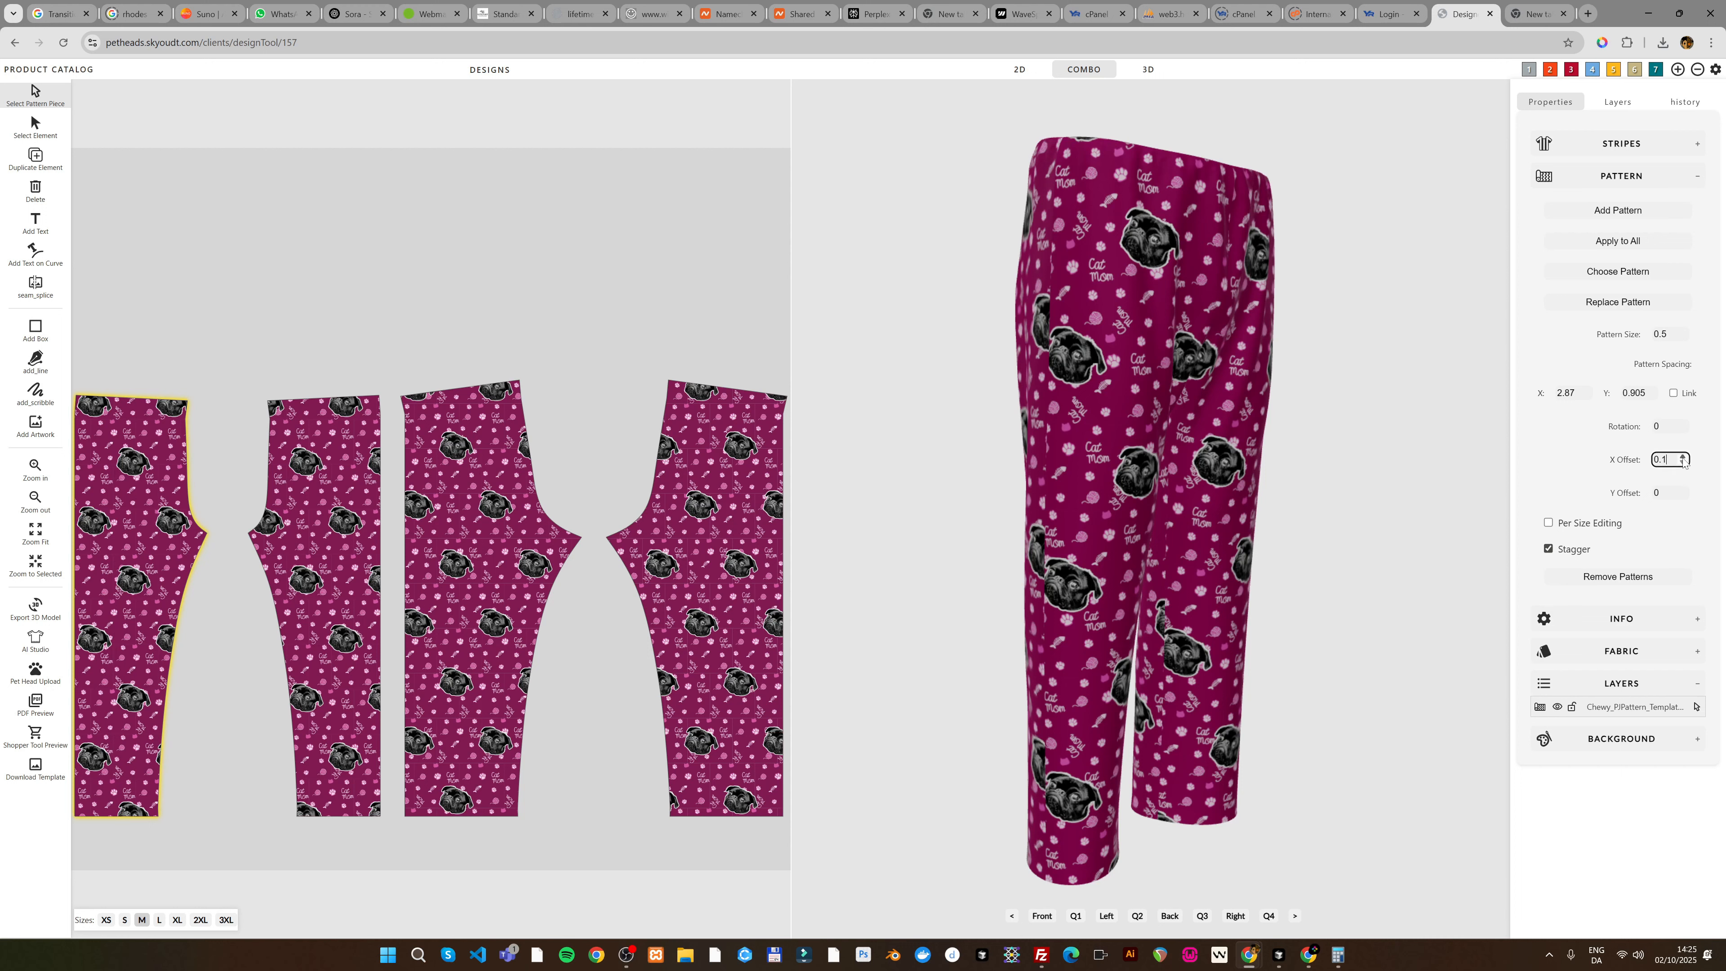
left_click(1682, 459)
left_click(1683, 459)
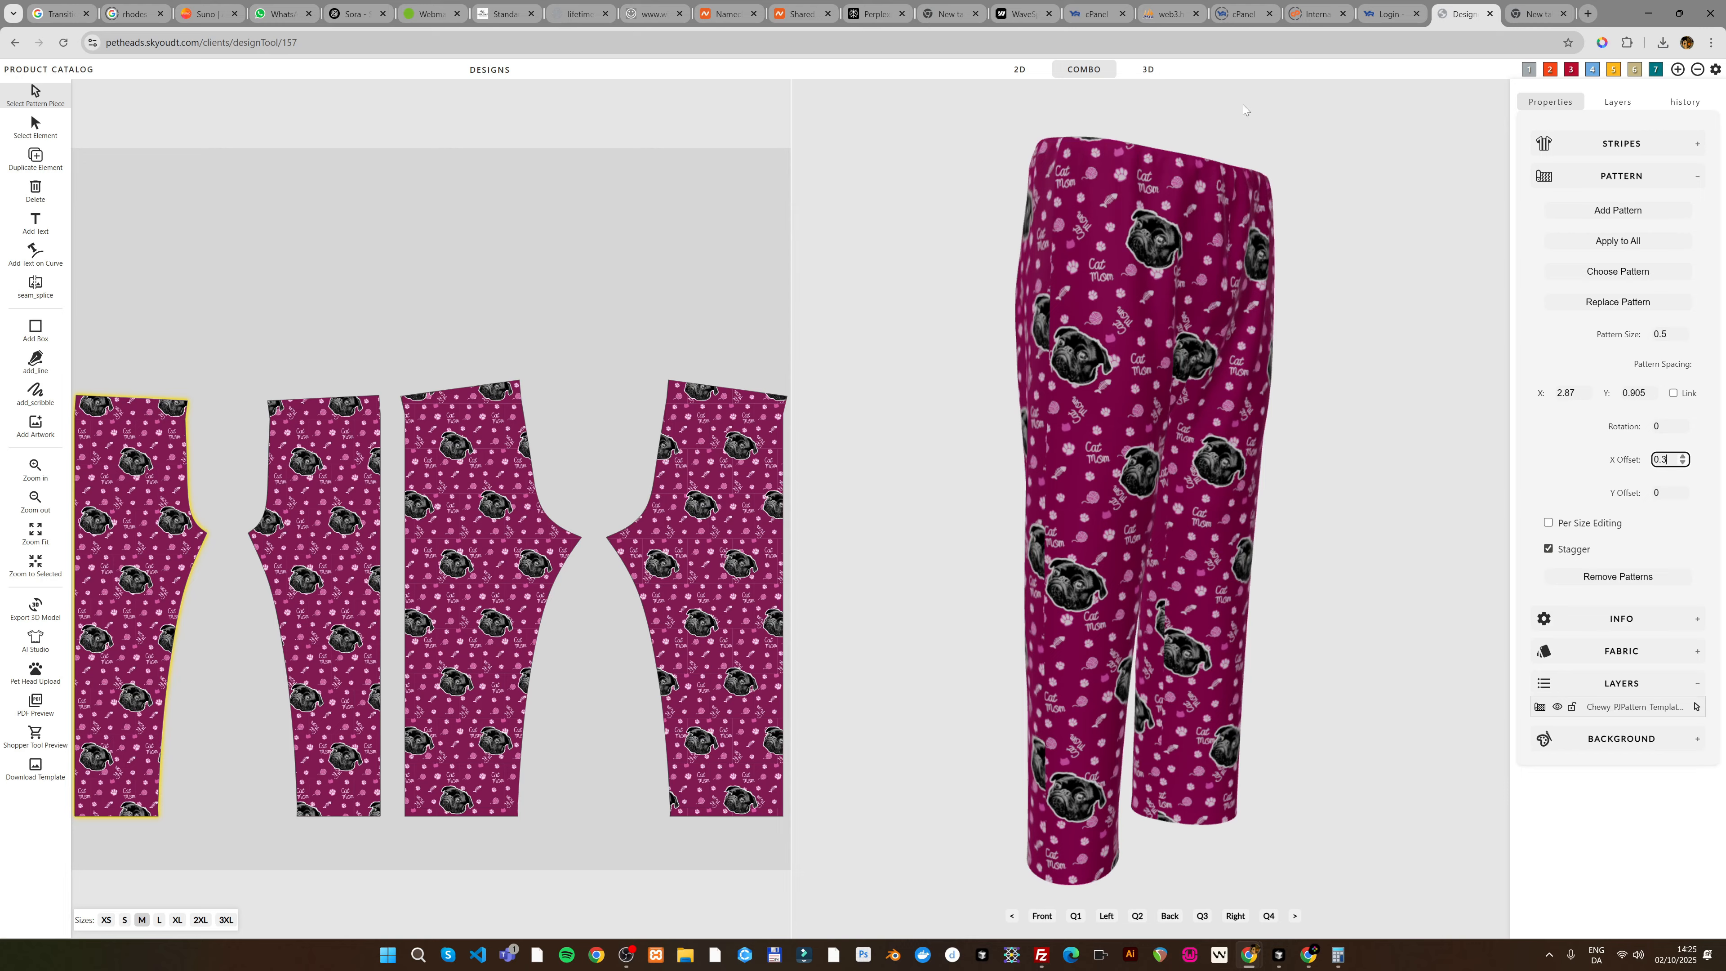
left_click_drag(932, 113, 1382, 128)
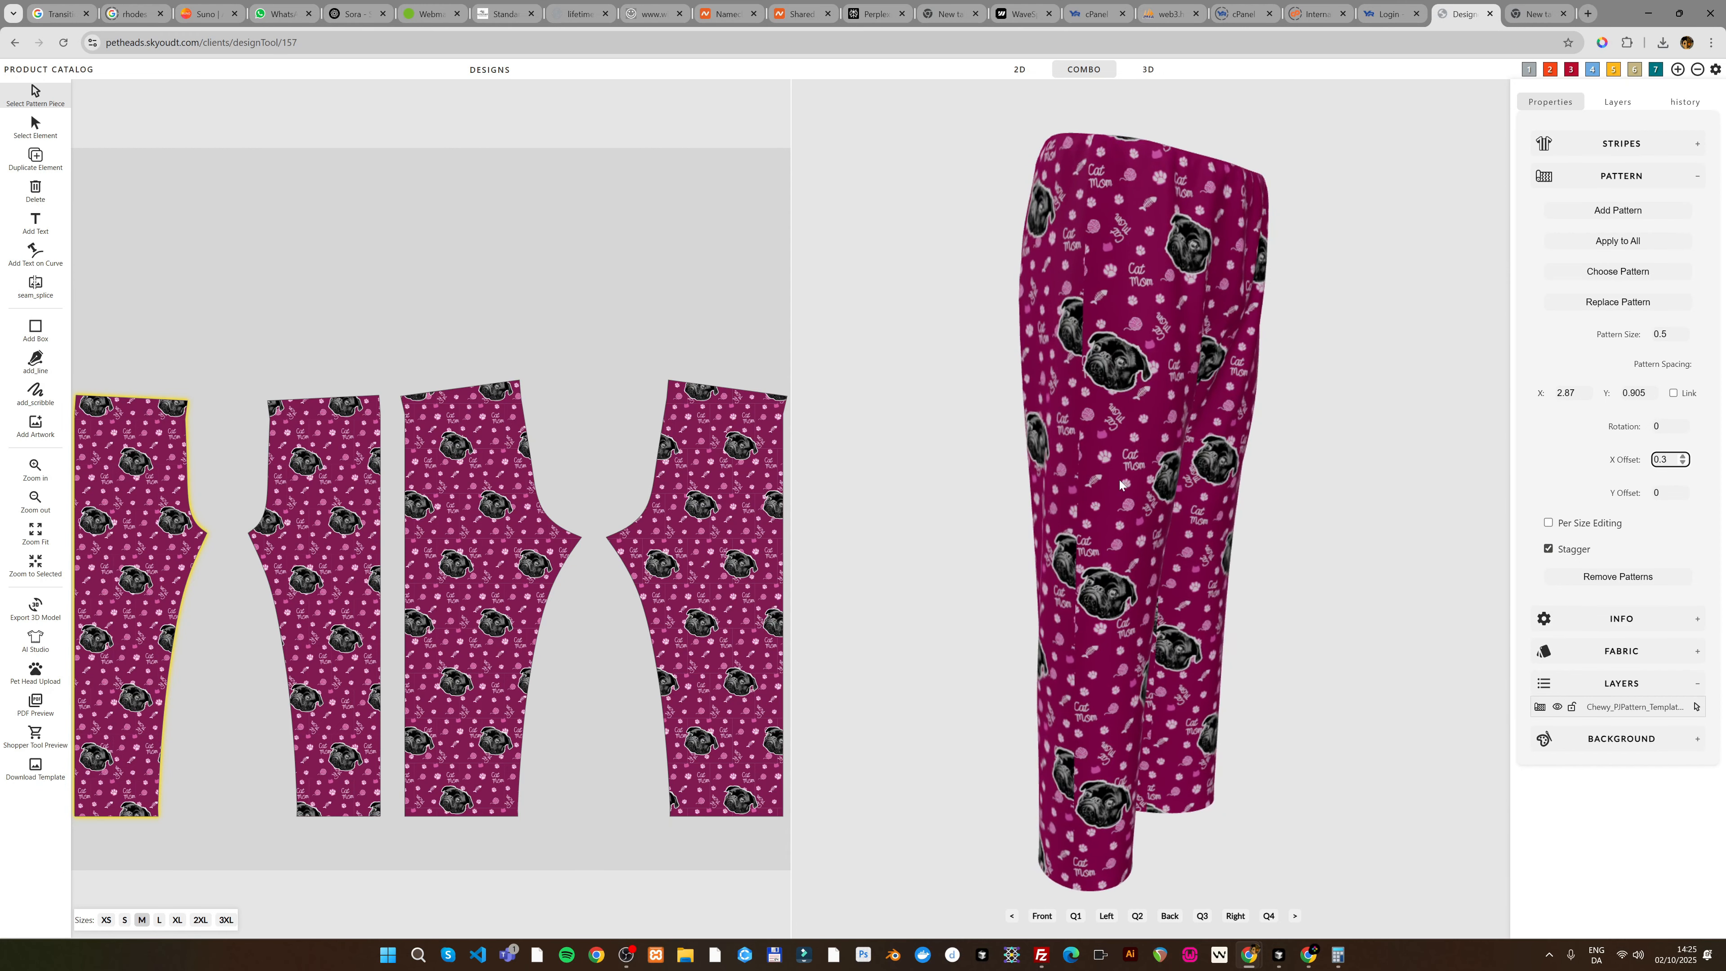
Step: Select the pug head layer on the second piece from the left and set its X offset to 0.4
left_click(325, 598)
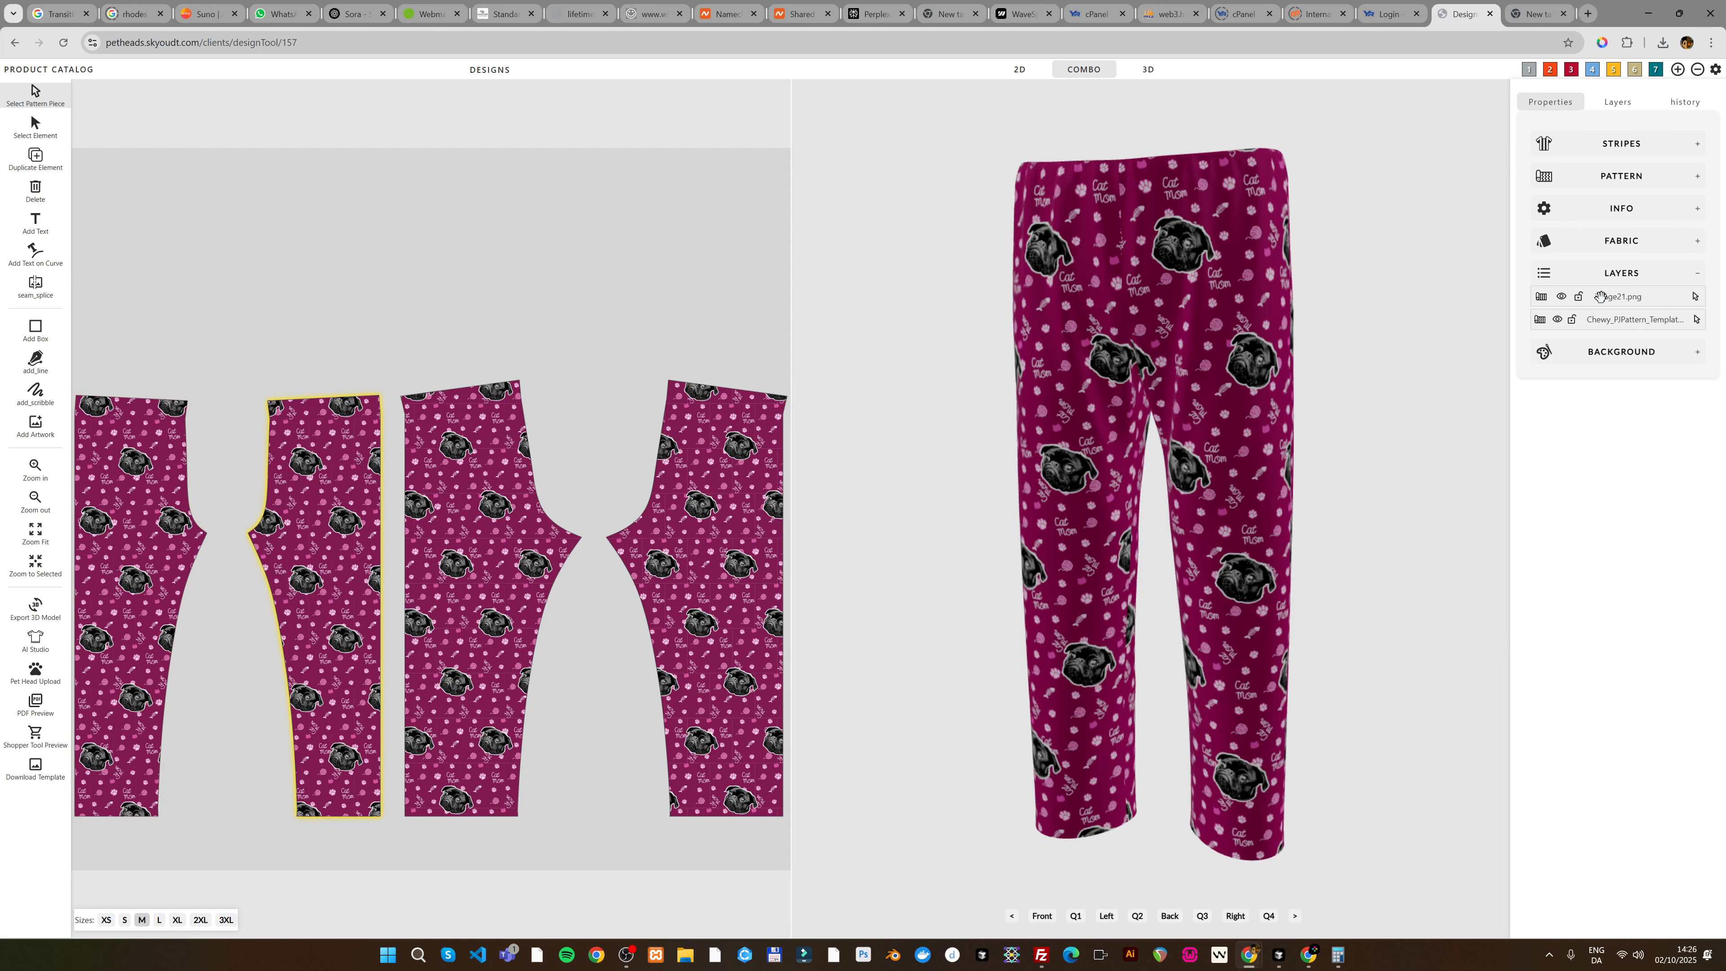
left_click(1694, 298)
left_click(1683, 425)
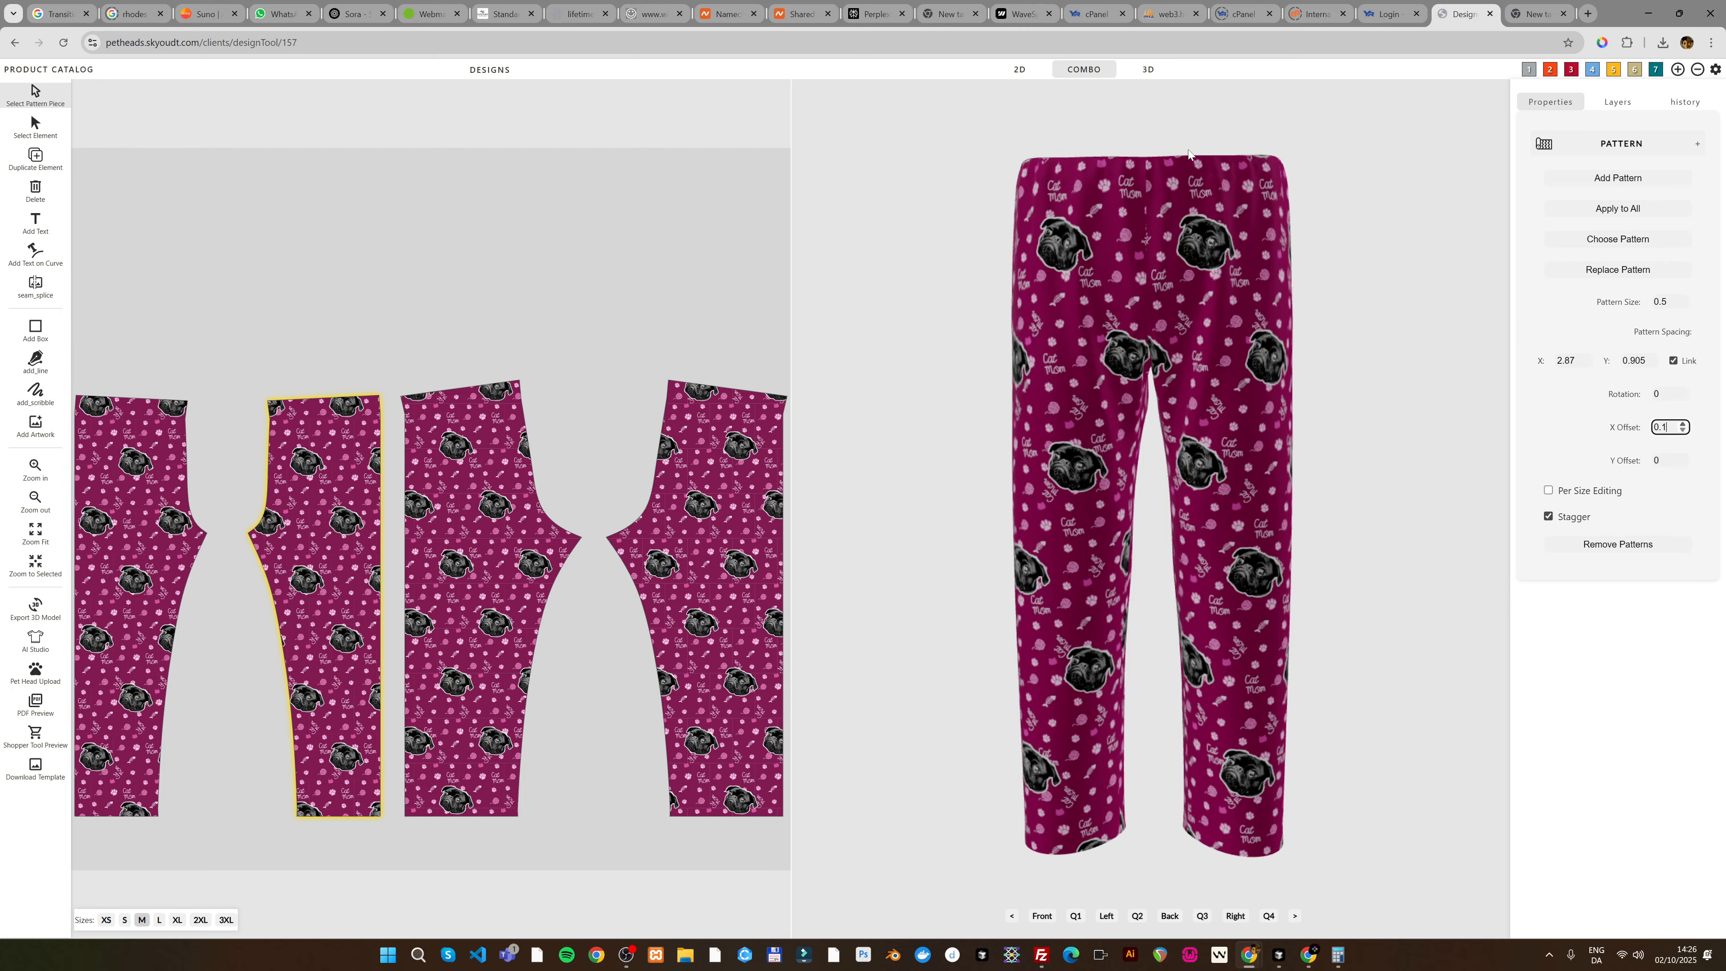
left_click_drag(1200, 134, 1162, 200)
left_click(1682, 424)
left_click(1682, 424)
left_click(1682, 424)
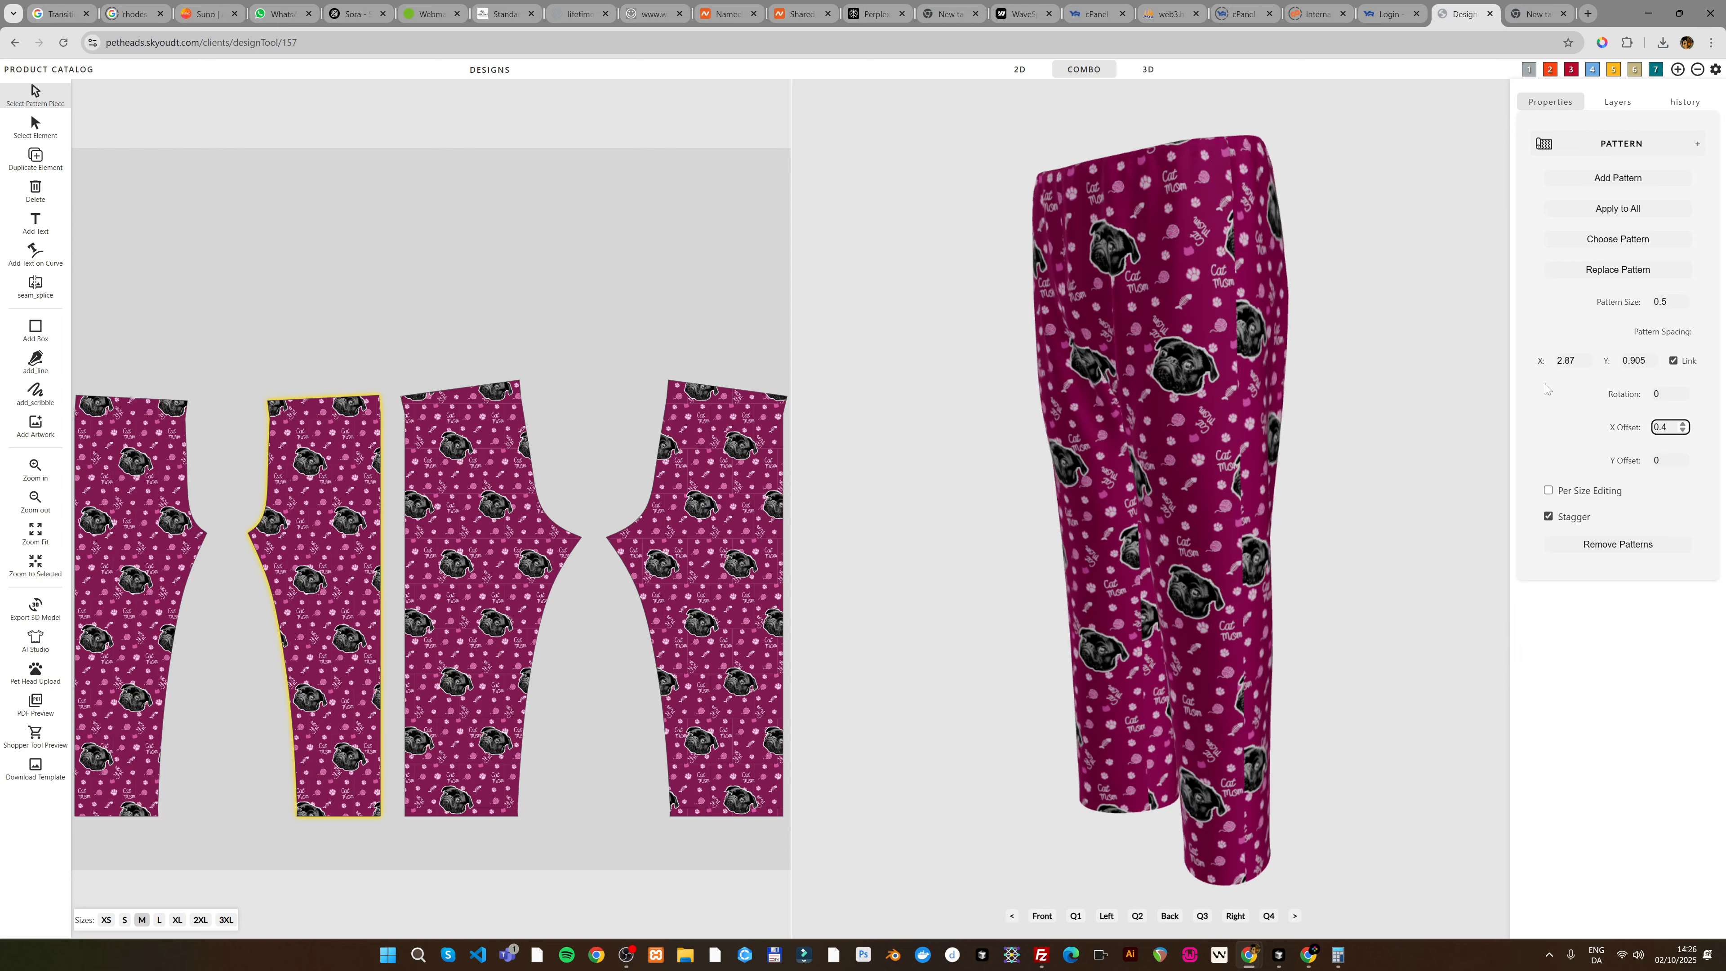
Step: Increase the second piece's pug head X offset to 0.8, checking the side seam on the 3D pants
mouse_move(1033, 128)
left_mouse_down()
mouse_move(1345, 126)
mouse_move(1015, 106)
left_mouse_up()
left_click(1683, 424)
left_click(1683, 424)
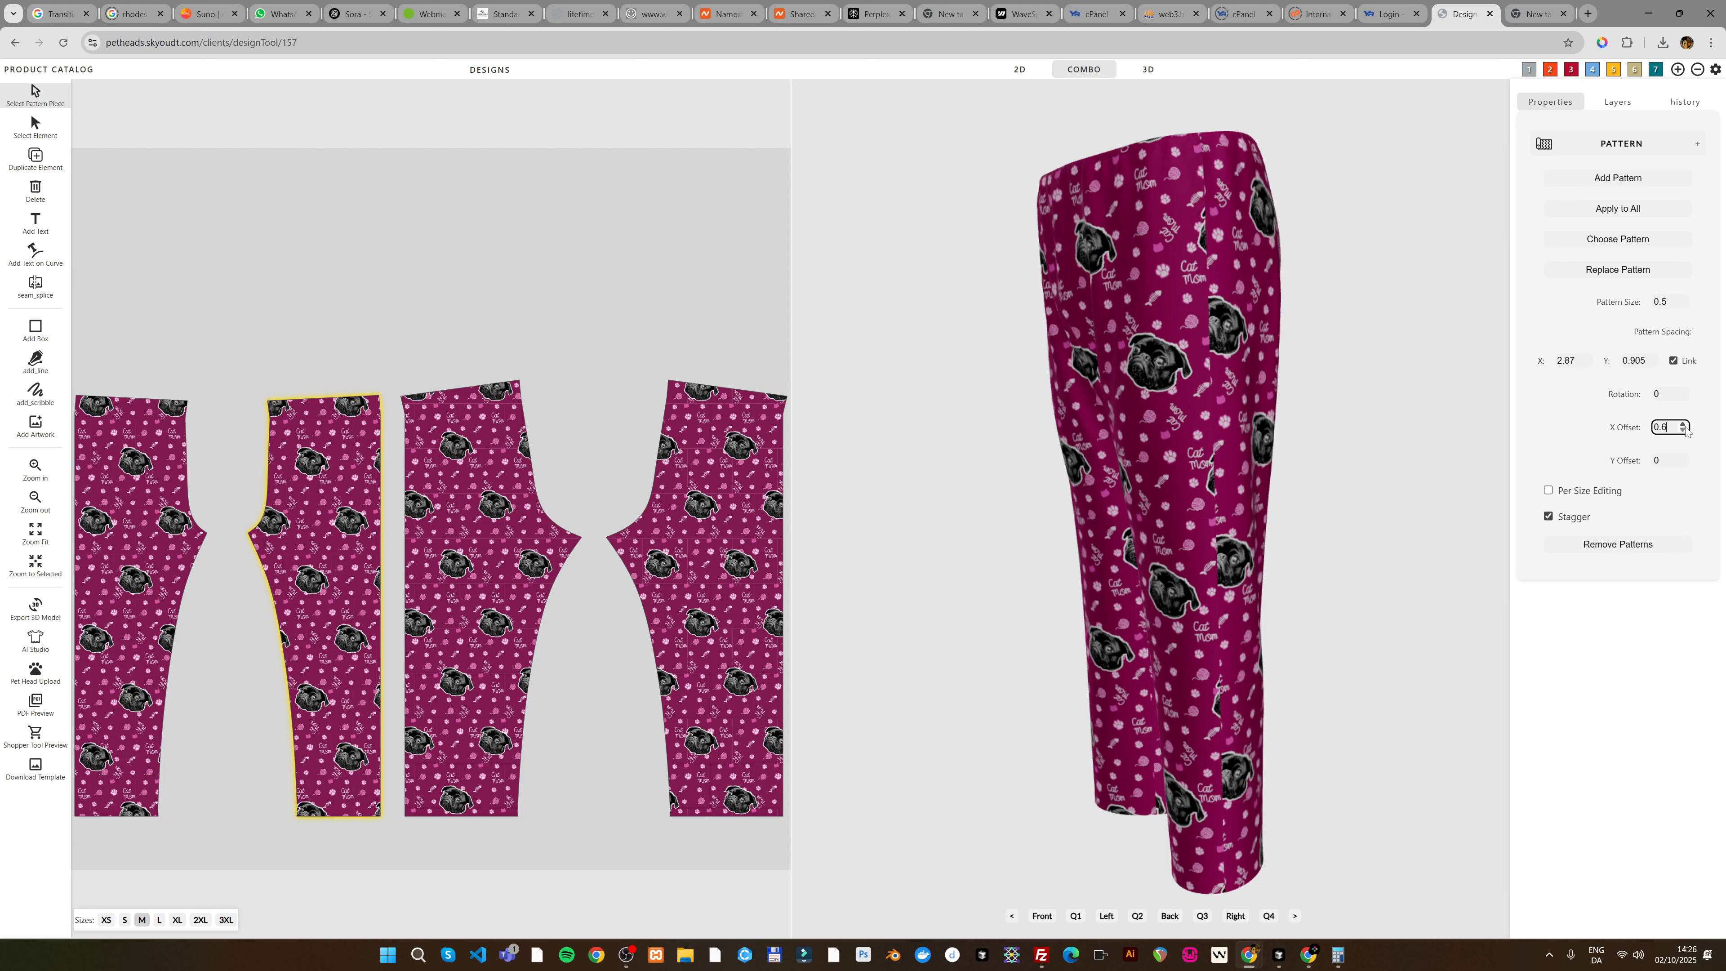
left_click(1683, 424)
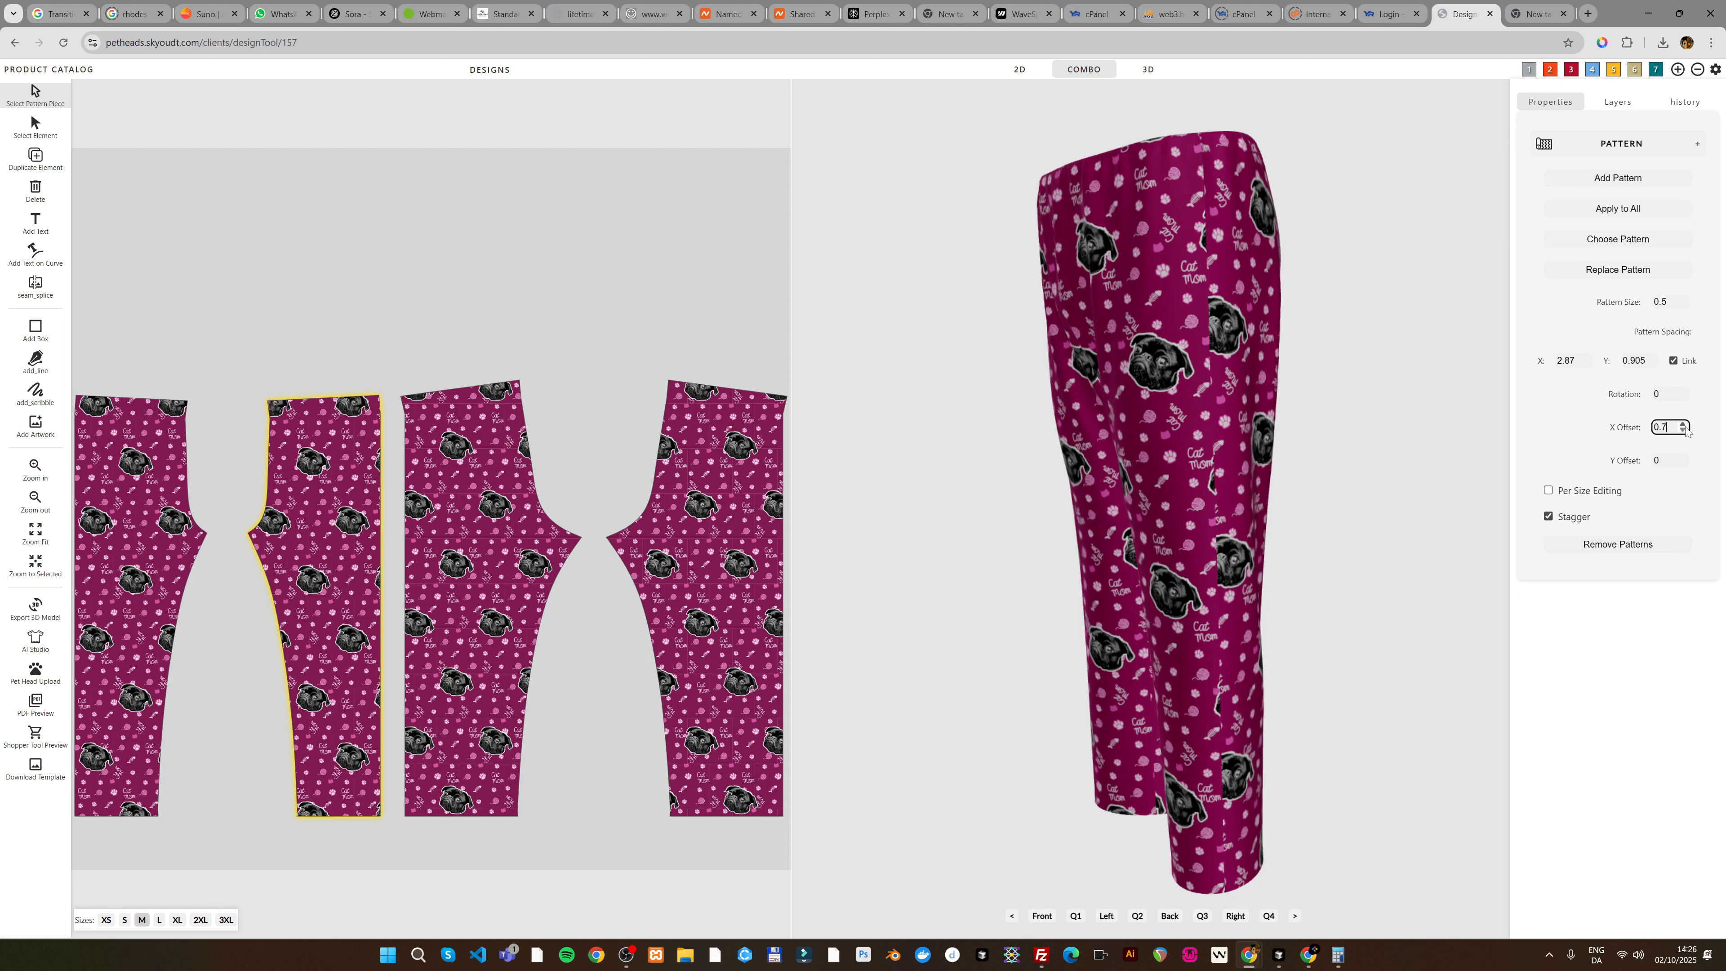
left_click(1683, 423)
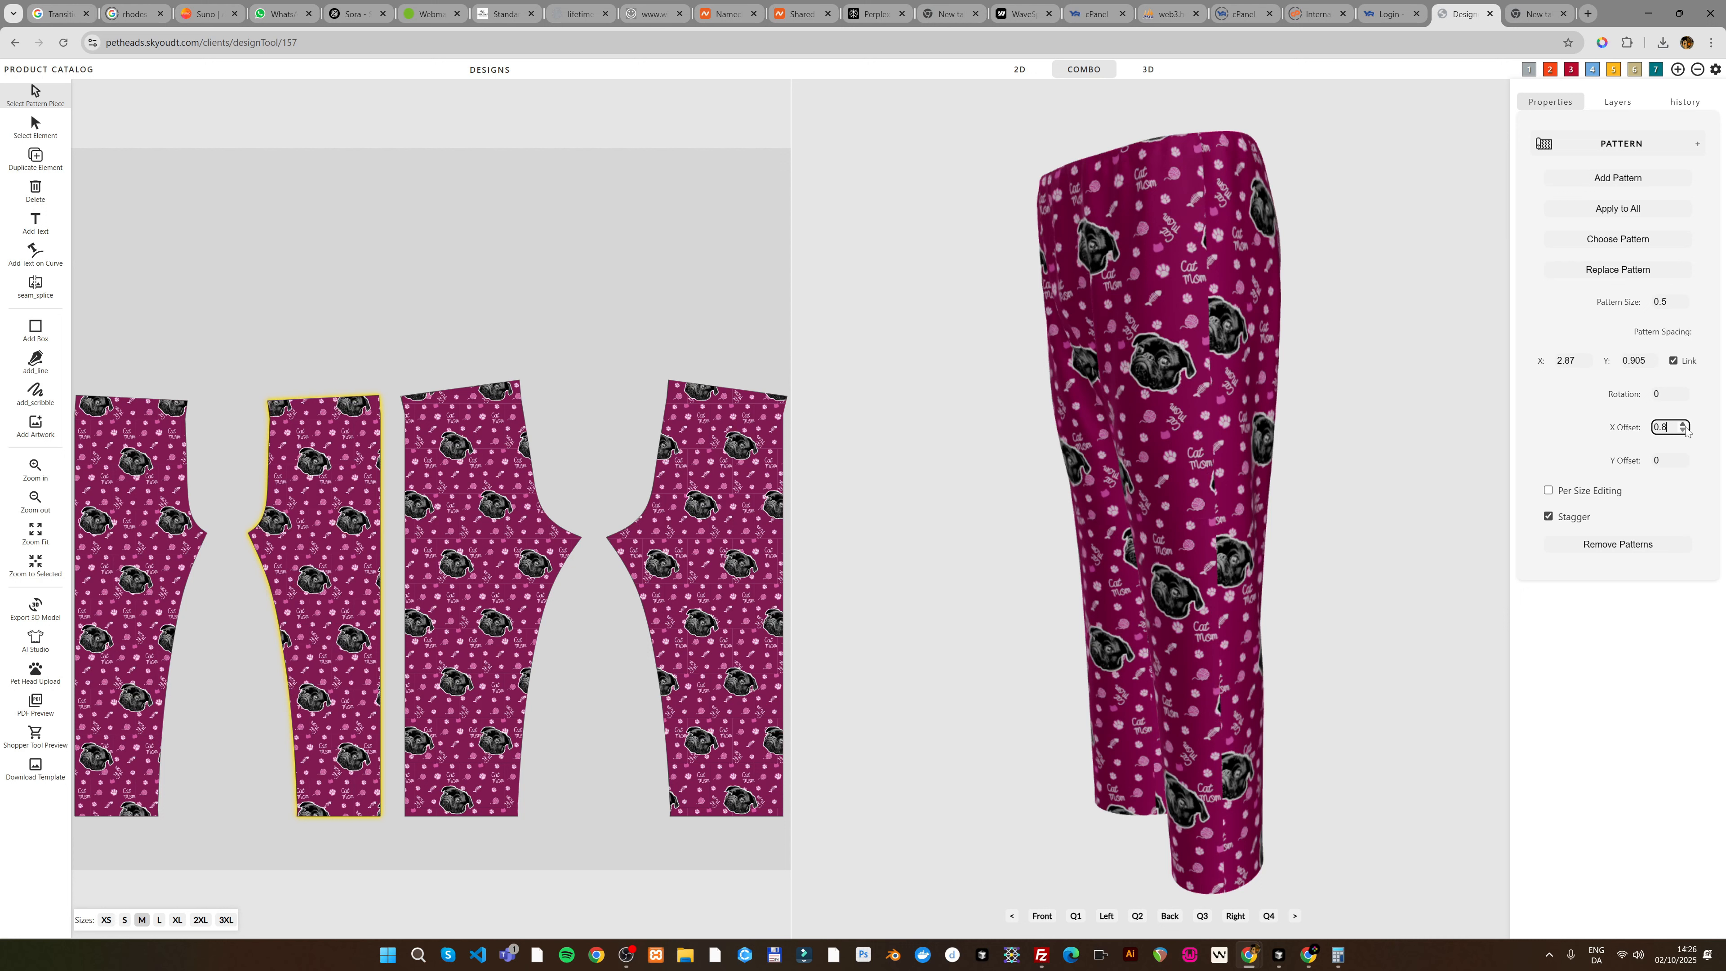